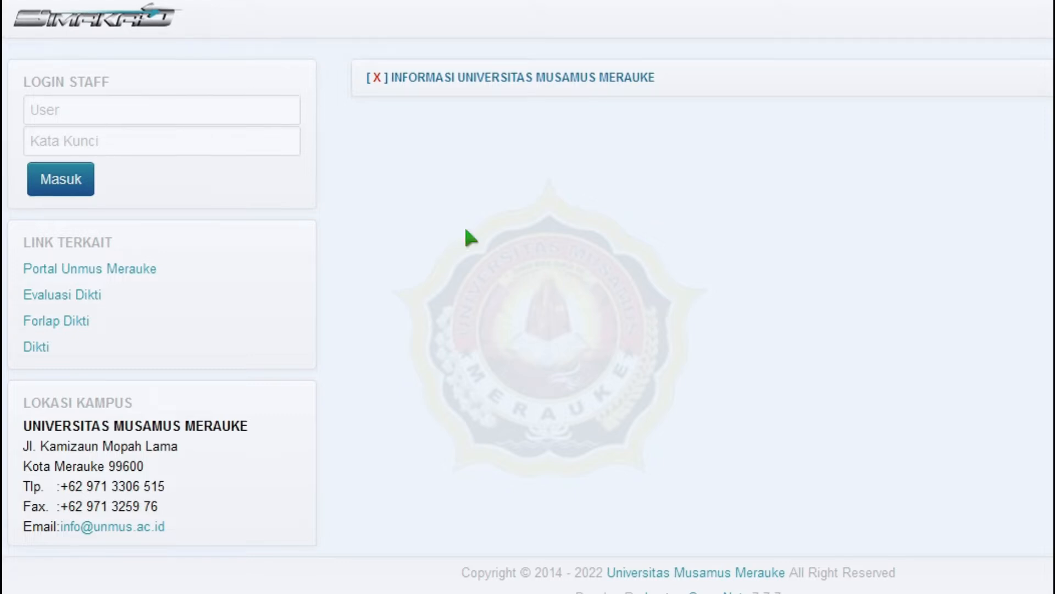
- Sign in to the SIMAKAD staff area using the saved staff login
{"action": "left_click", "coordinate": [223, 110]}
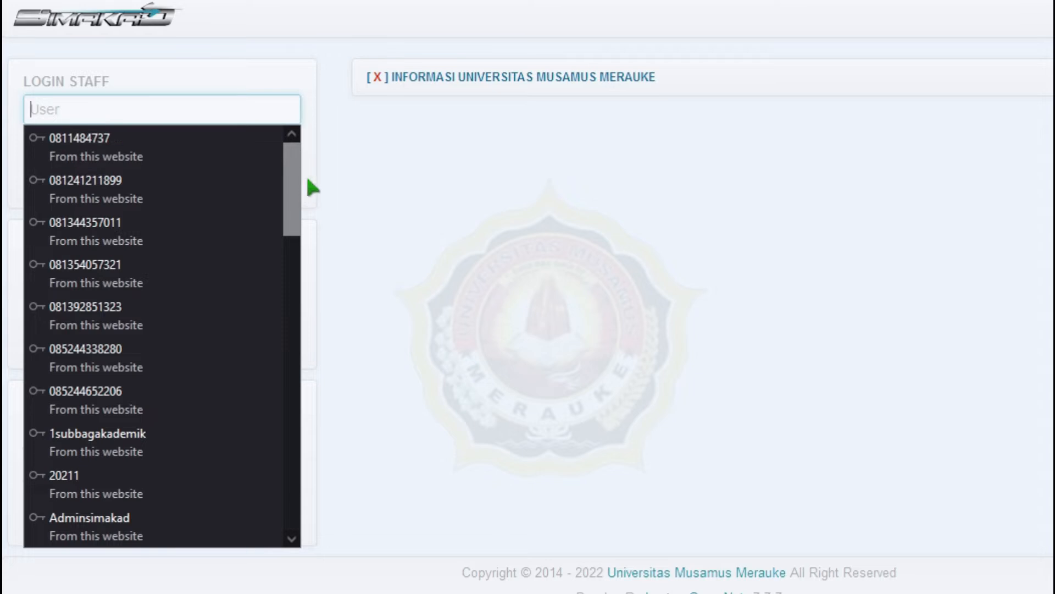
{"action": "type", "text": "elek"}
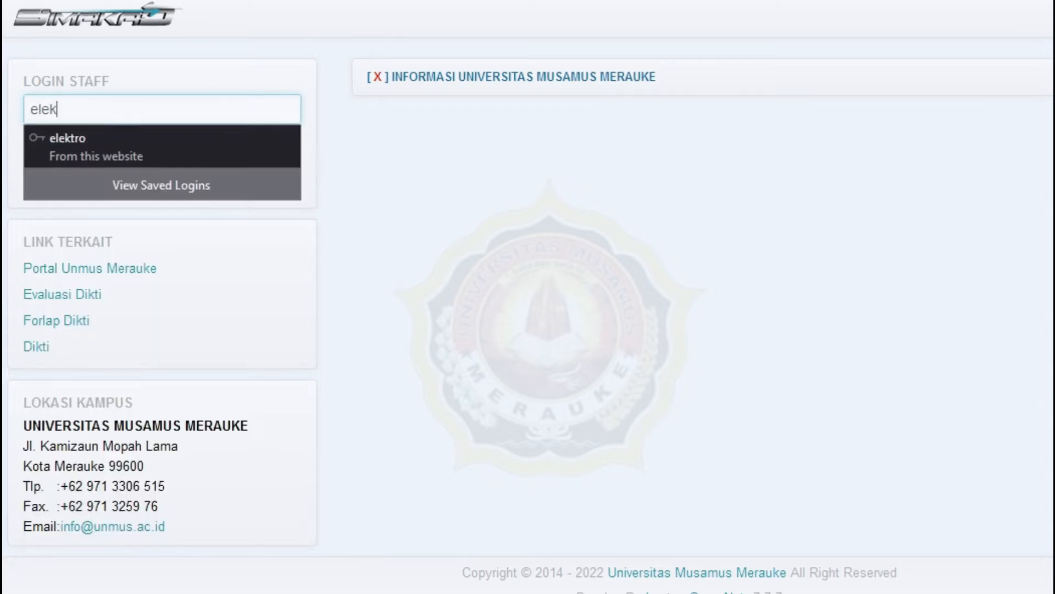
{"action": "left_click", "coordinate": [199, 138]}
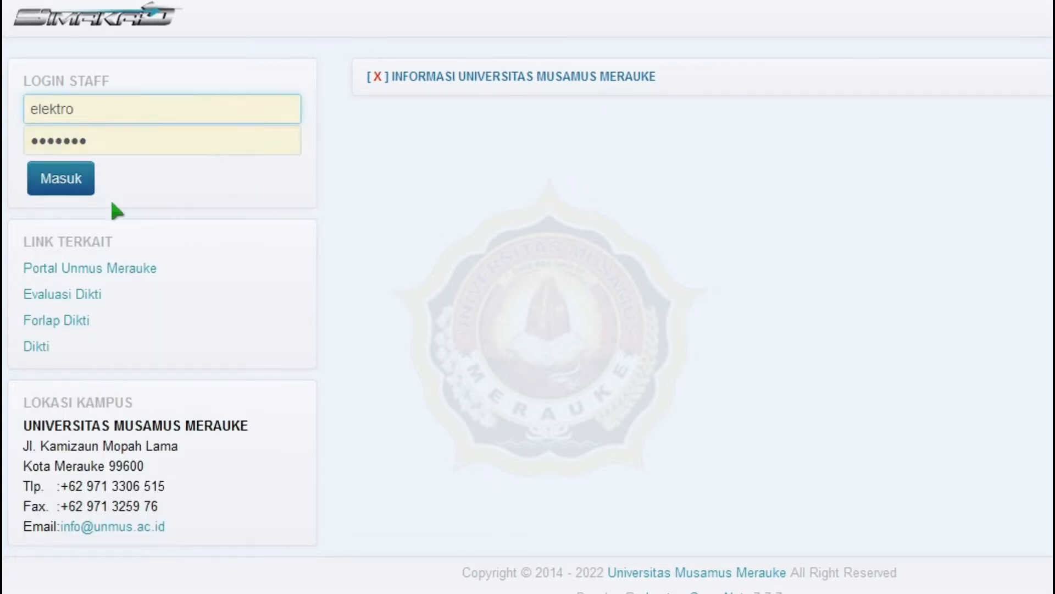
{"action": "left_click", "coordinate": [106, 178]}
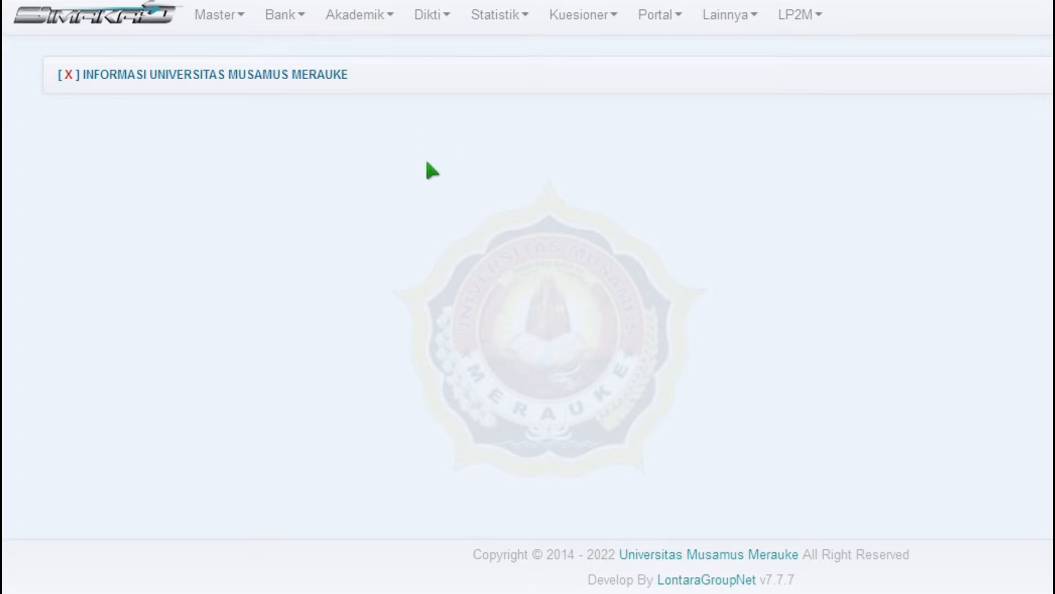
- Go to Master > Dosen to show the lecturer list
{"action": "left_click", "coordinate": [245, 29]}
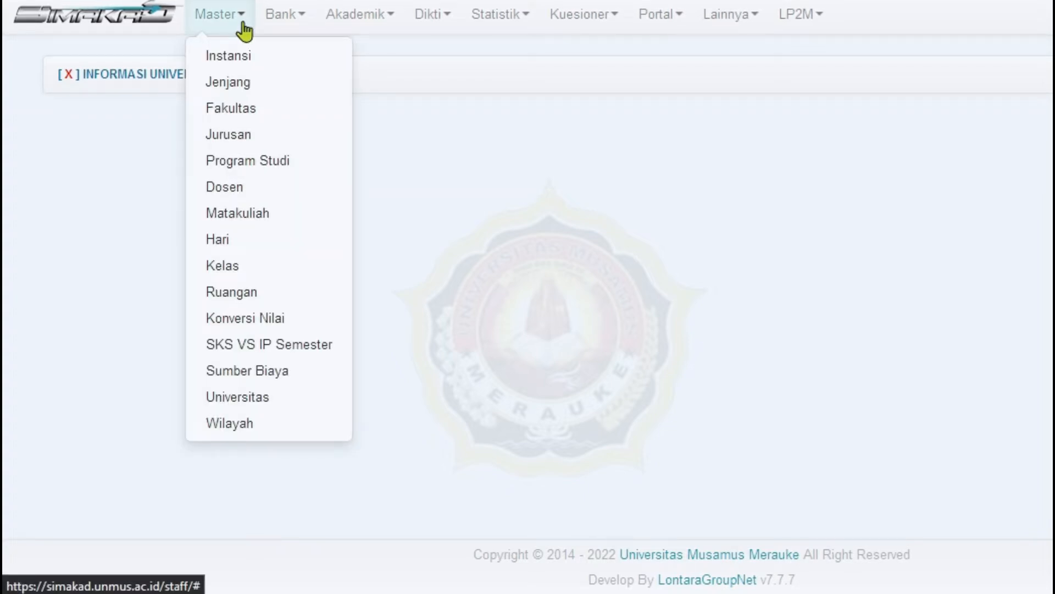
{"action": "left_click", "coordinate": [250, 187]}
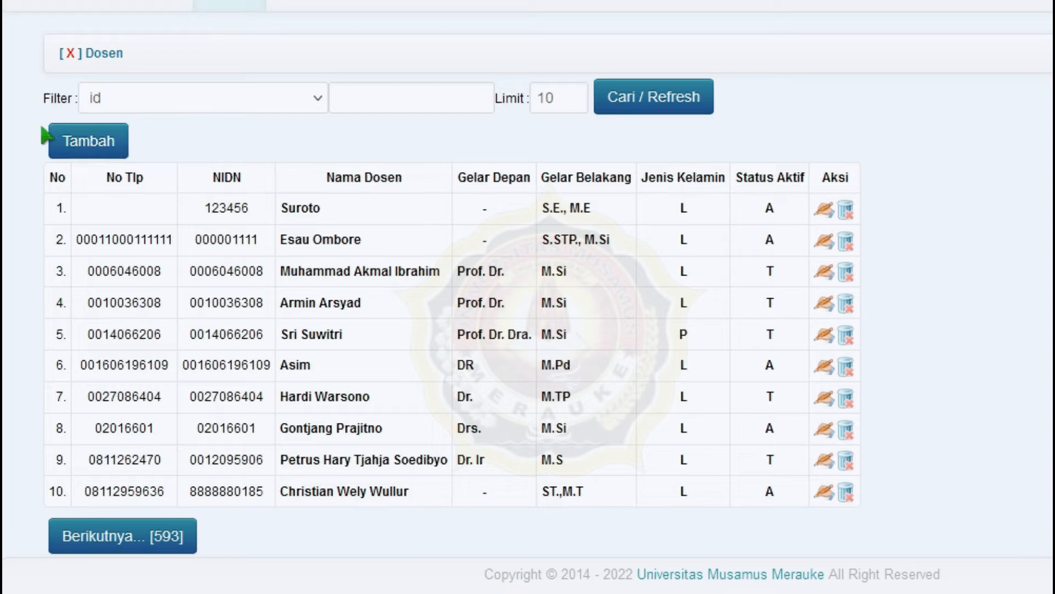
- Open the Tambah Dosen form with Teknik Elektro preset, ready to fill in the NIP
{"action": "left_click", "coordinate": [88, 144]}
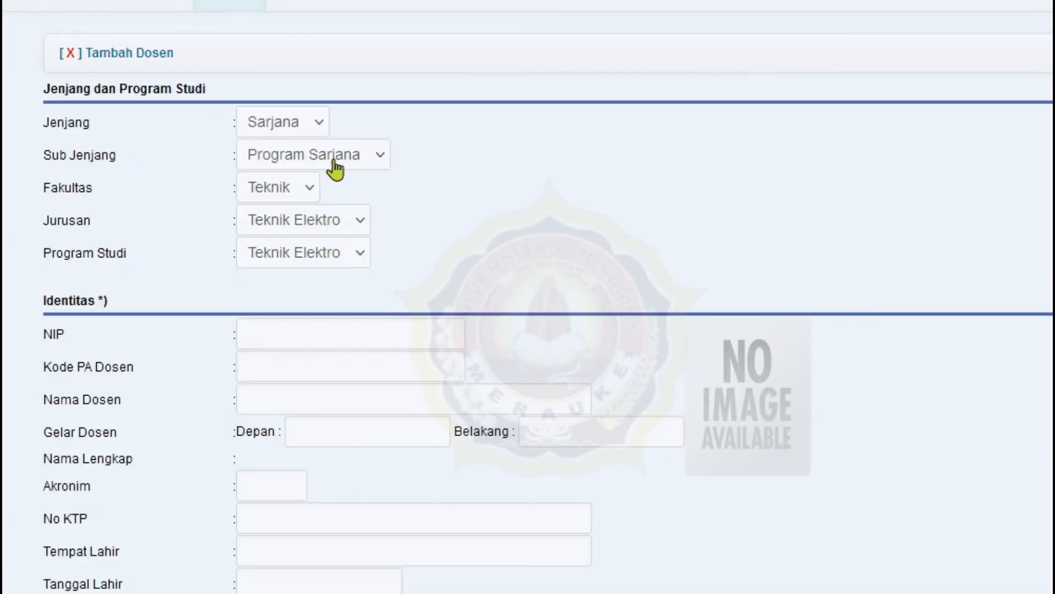
{"action": "scroll", "coordinate": [483, 169], "scroll_direction": "down", "scroll_amount": 4}
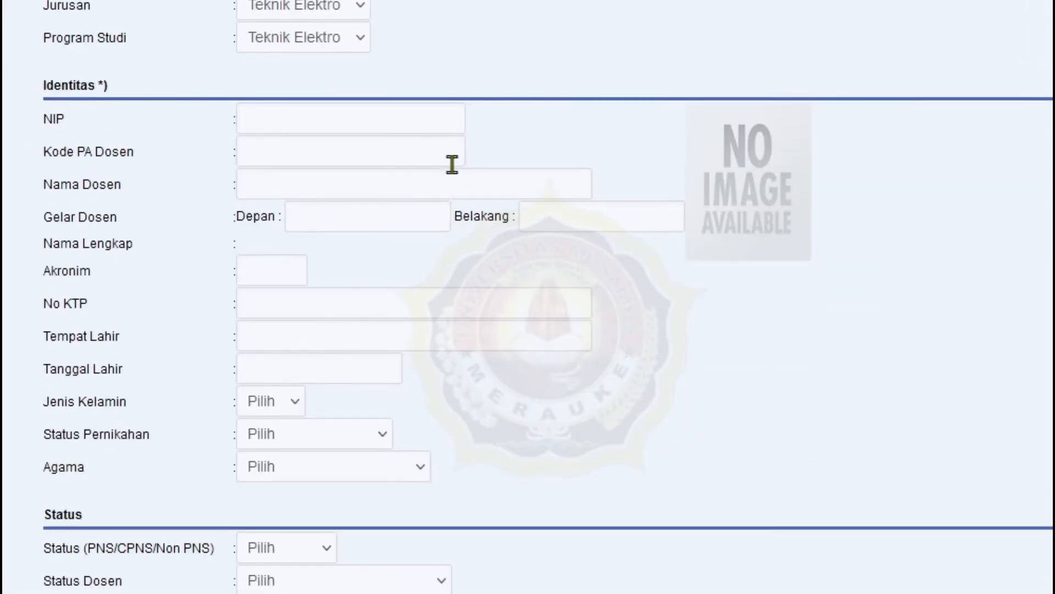
{"action": "scroll", "coordinate": [457, 147], "scroll_direction": "up", "scroll_amount": 2}
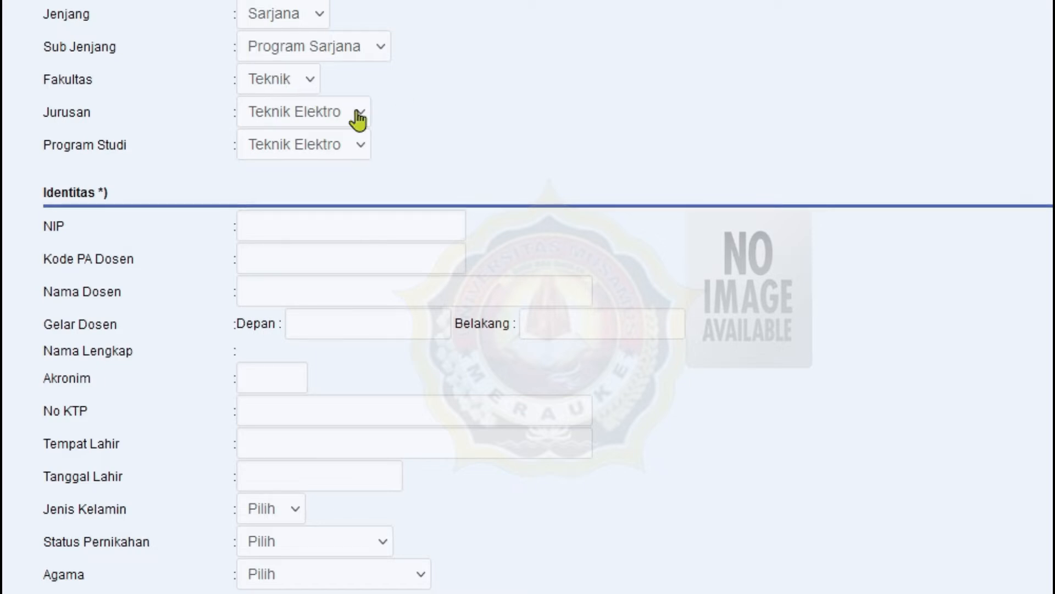
{"action": "scroll", "coordinate": [485, 155], "scroll_direction": "down", "scroll_amount": 2}
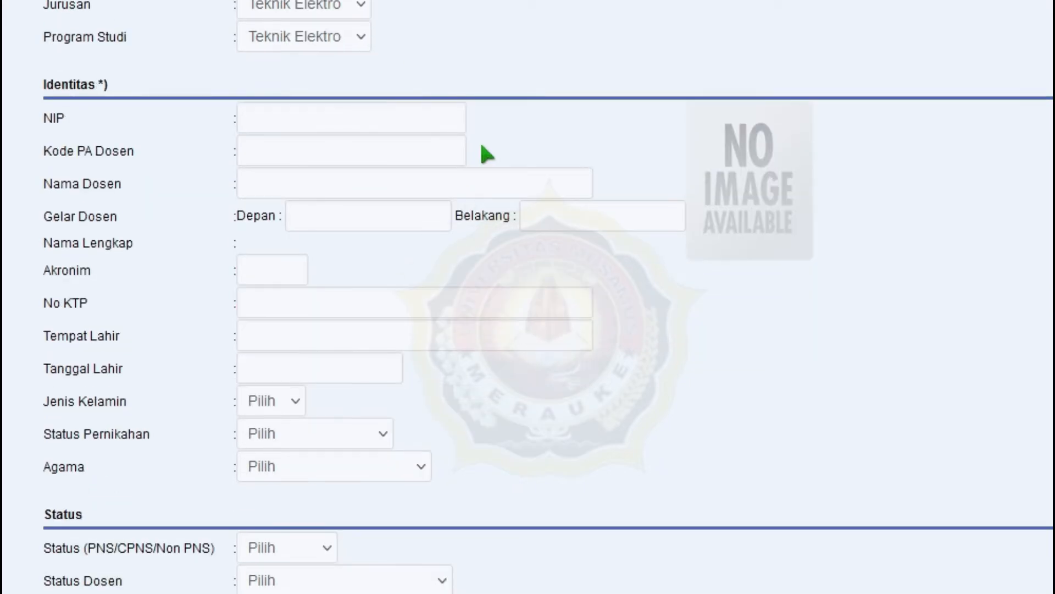
{"action": "left_click", "coordinate": [367, 122]}
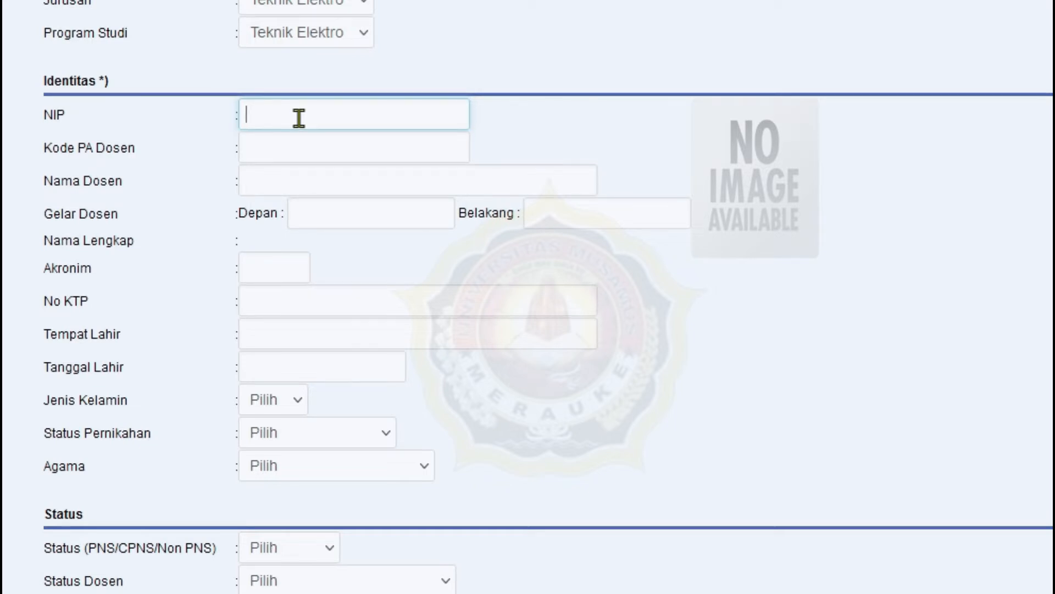
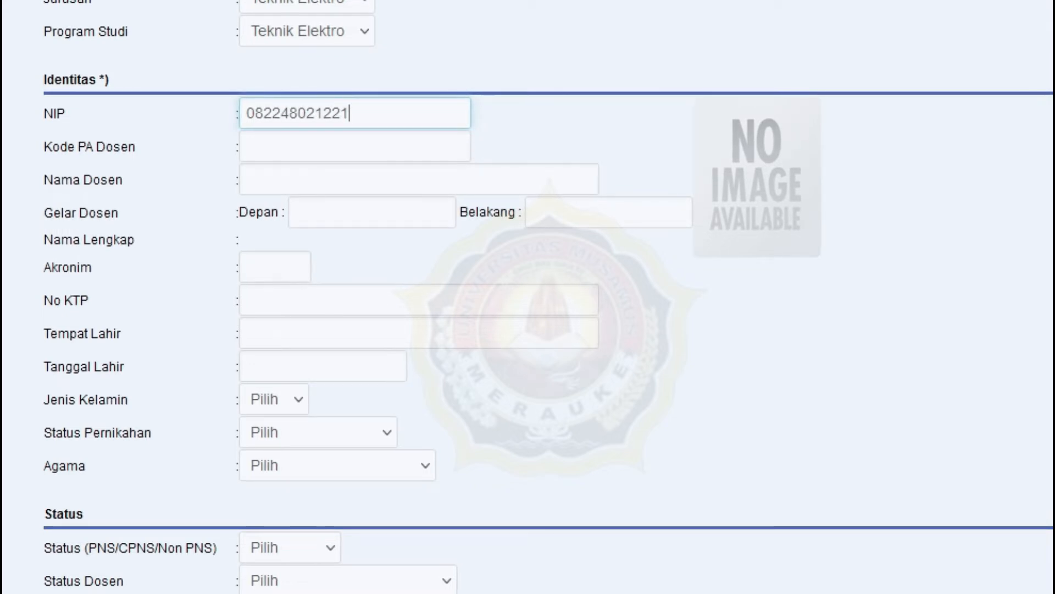
- Enter the lecturer's NIP, advisor (PA) code and full name
{"action": "left_click", "coordinate": [289, 146]}
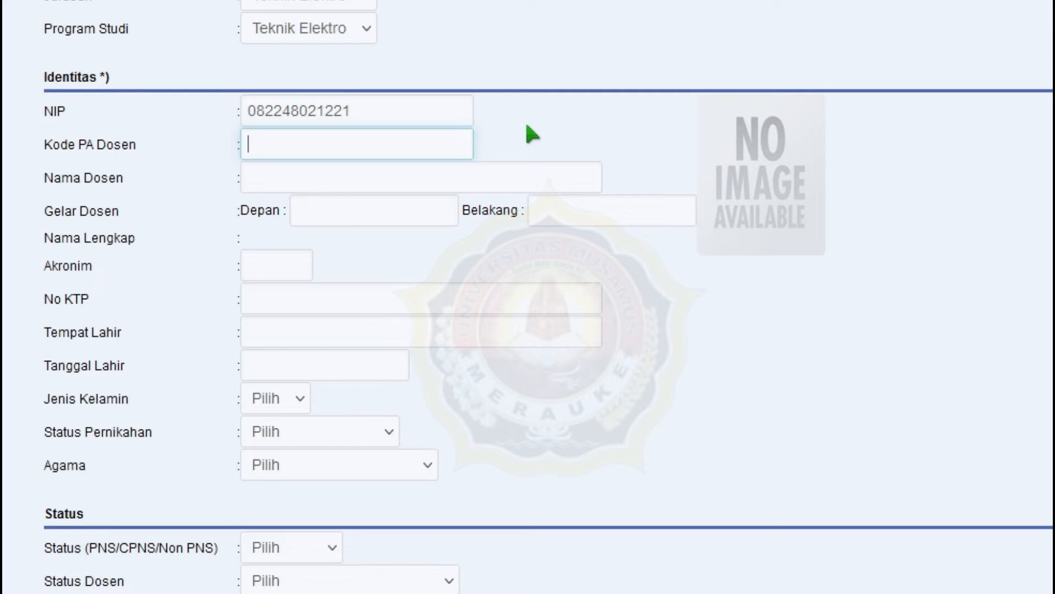
{"action": "type", "text": "B"}
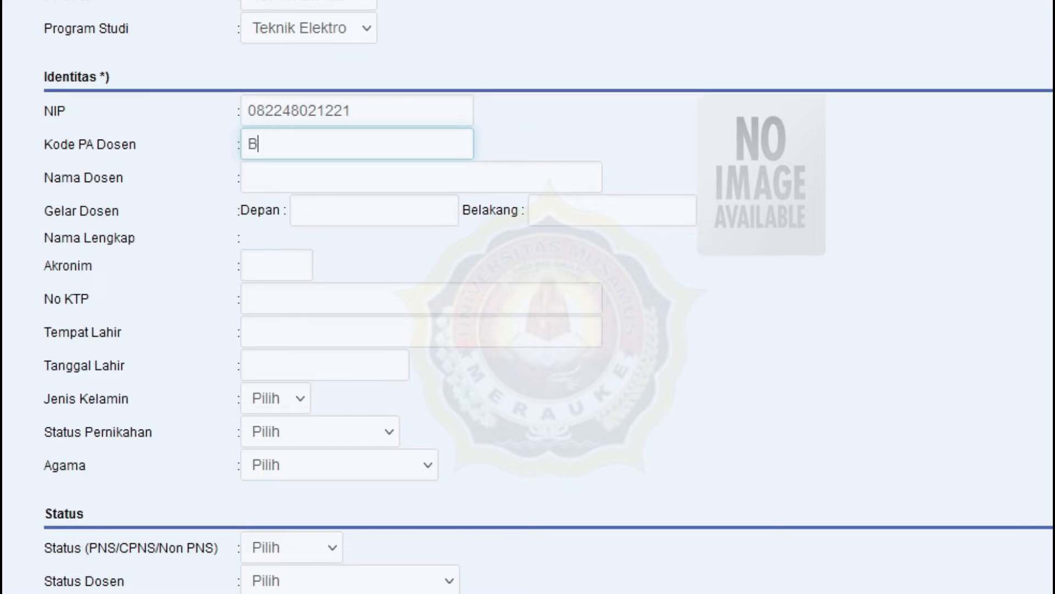
{"action": "type", "text": "u"}
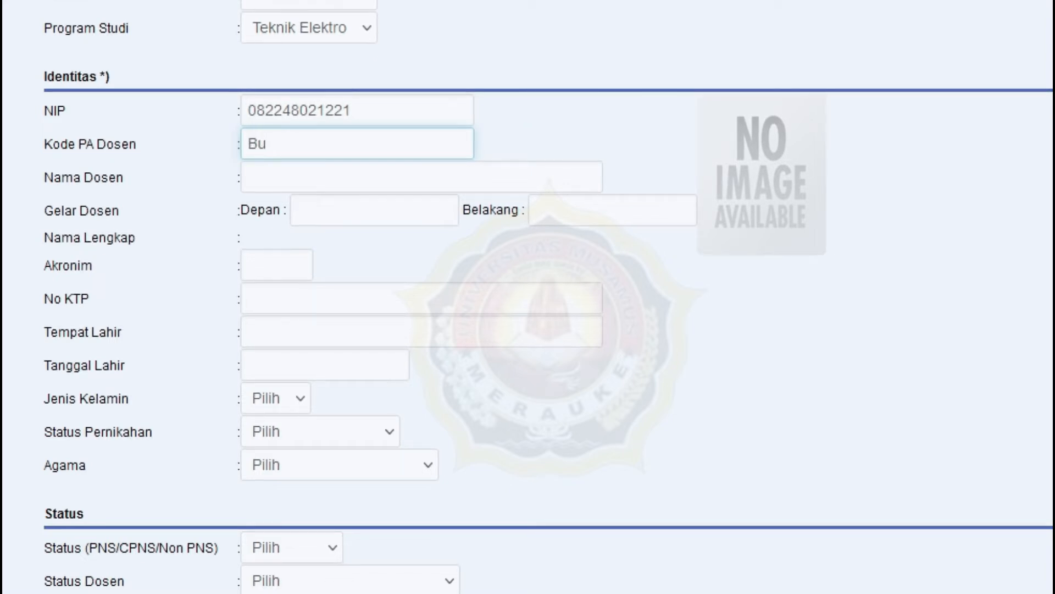
{"action": "type", "text": "Wan"}
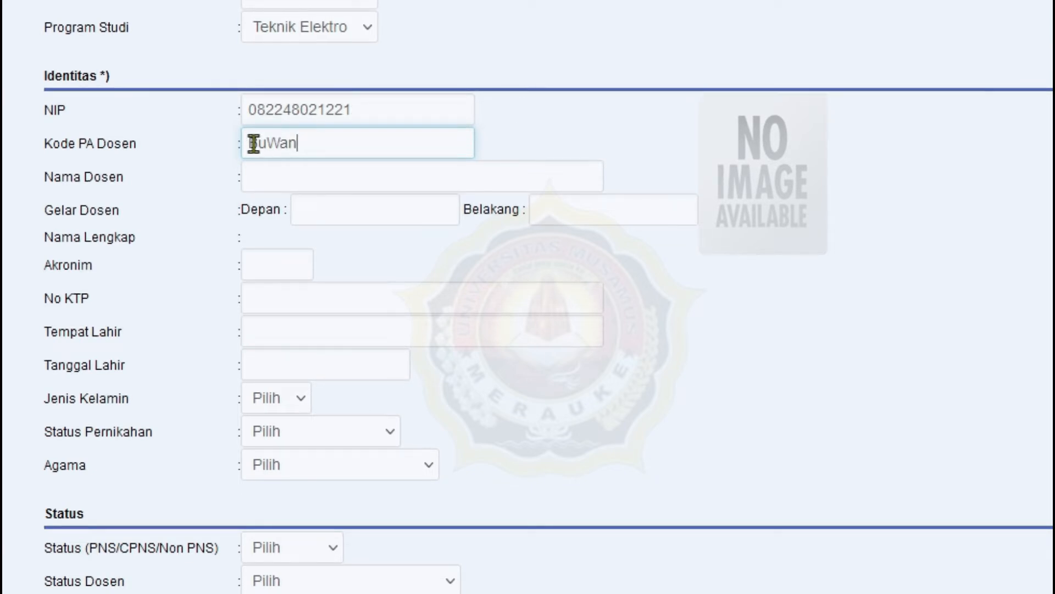
{"action": "left_click", "coordinate": [295, 172]}
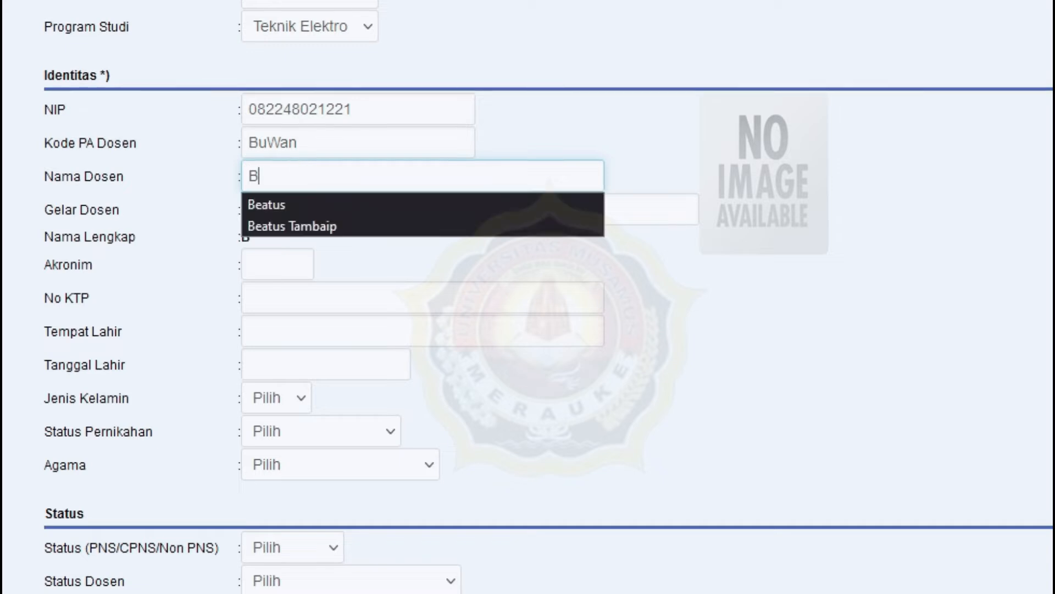
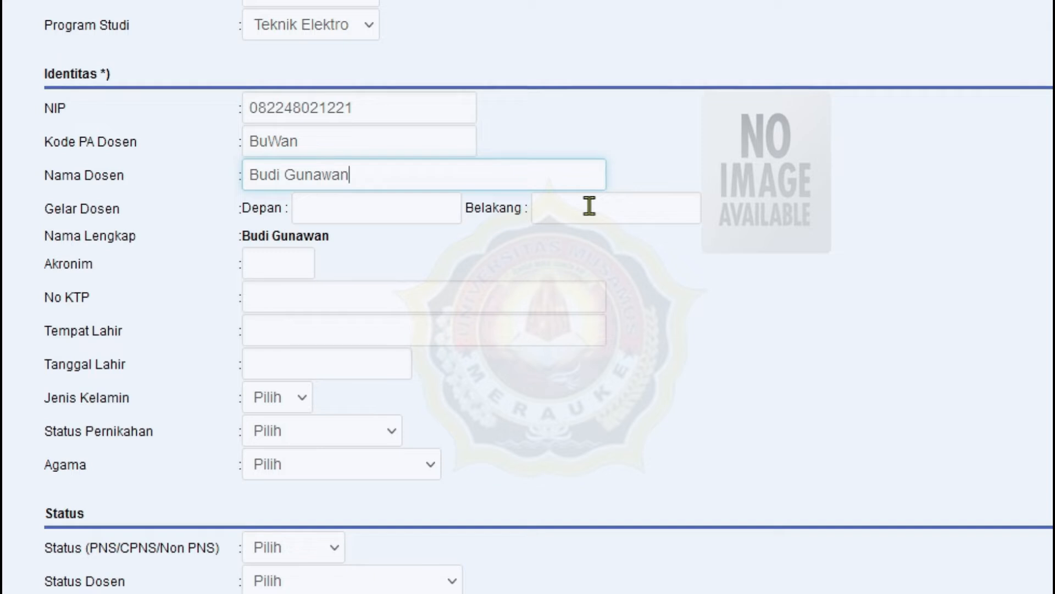
- Add front title Dr. and back title ST., MT to the lecturer's name
{"action": "left_click", "coordinate": [410, 208]}
{"action": "type", "text": "Dr."}
{"action": "left_click", "coordinate": [656, 207]}
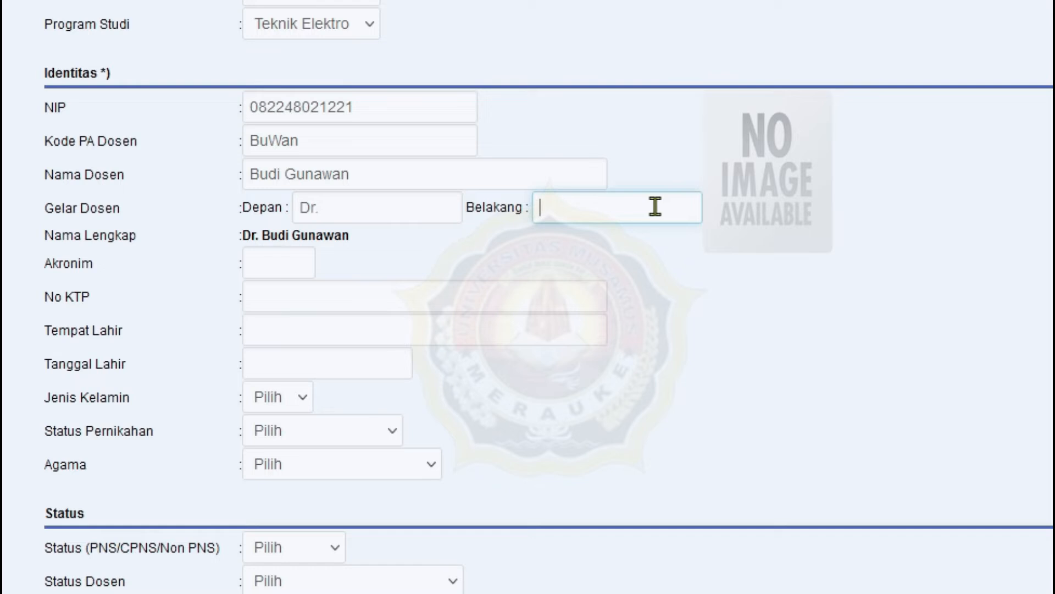
{"action": "type", "text": "ST"}
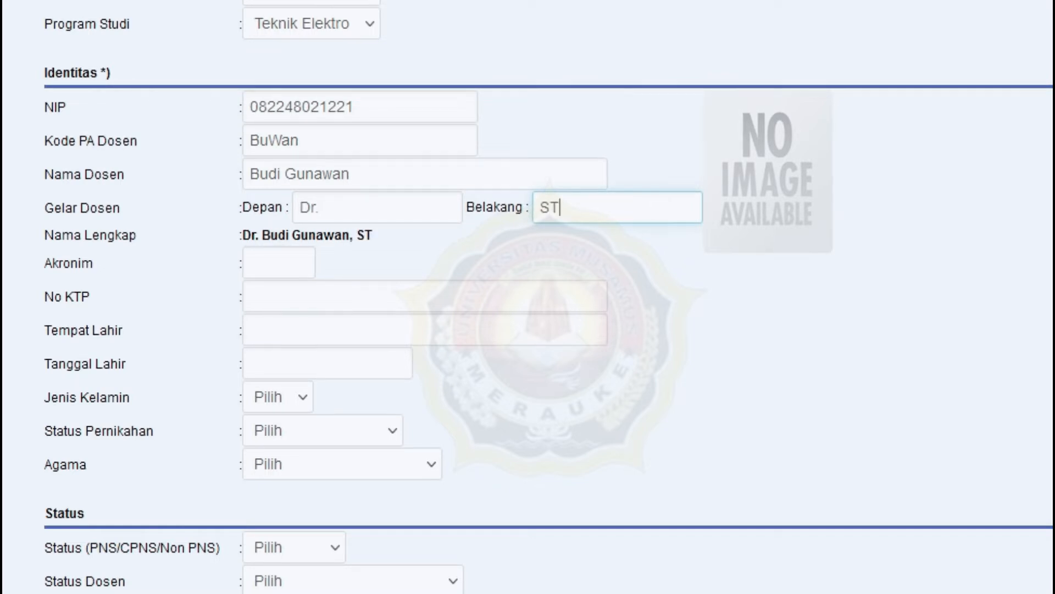
{"action": "type", "text": "., MT"}
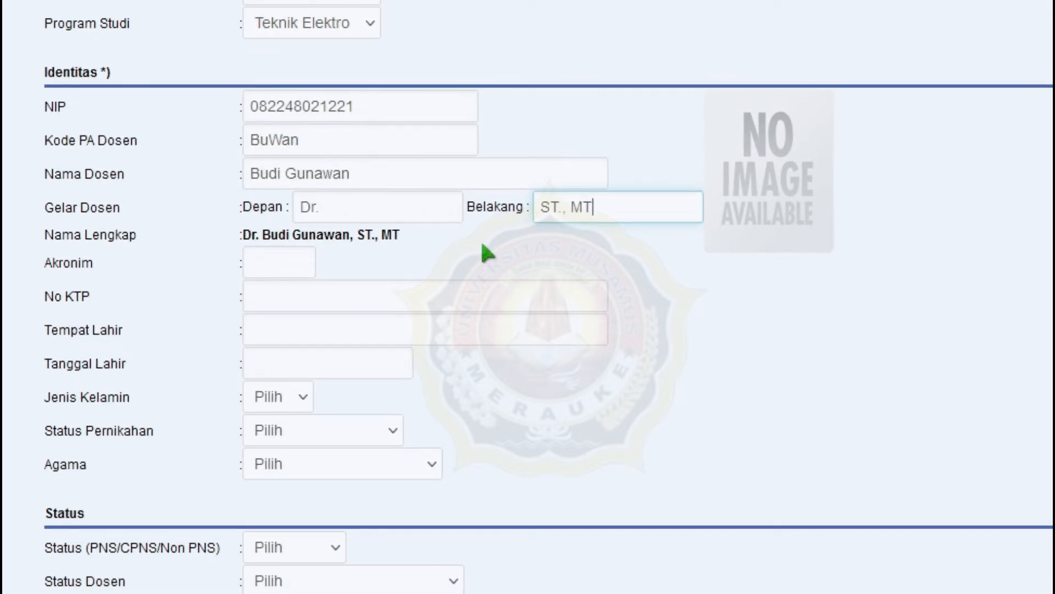
{"action": "left_click", "coordinate": [295, 262]}
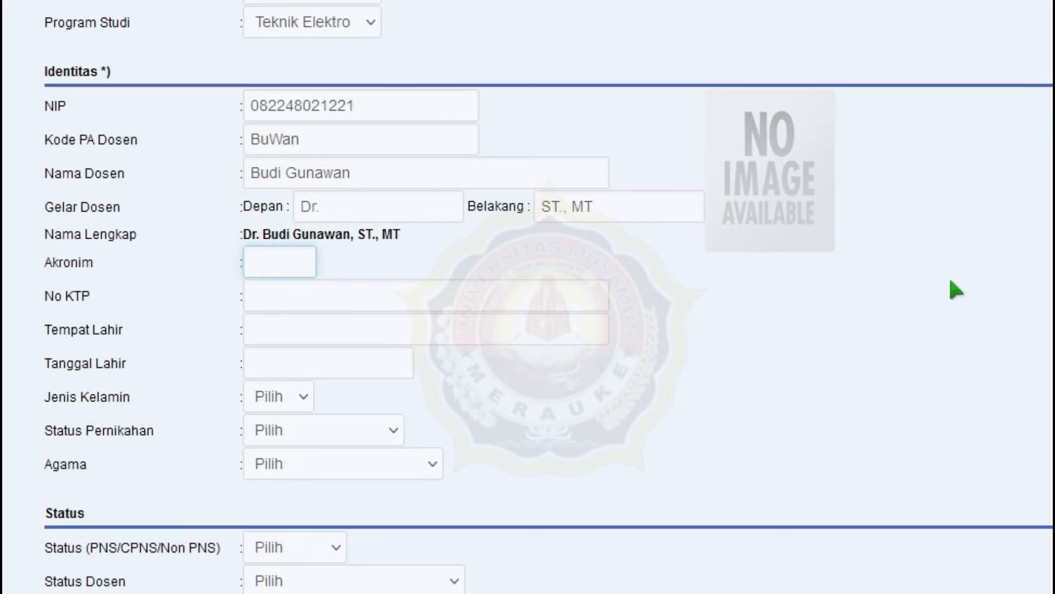
- Enter the lecturer's acronym and ID card number, and begin typing birthplace Merauke
{"action": "type", "text": "BW"}
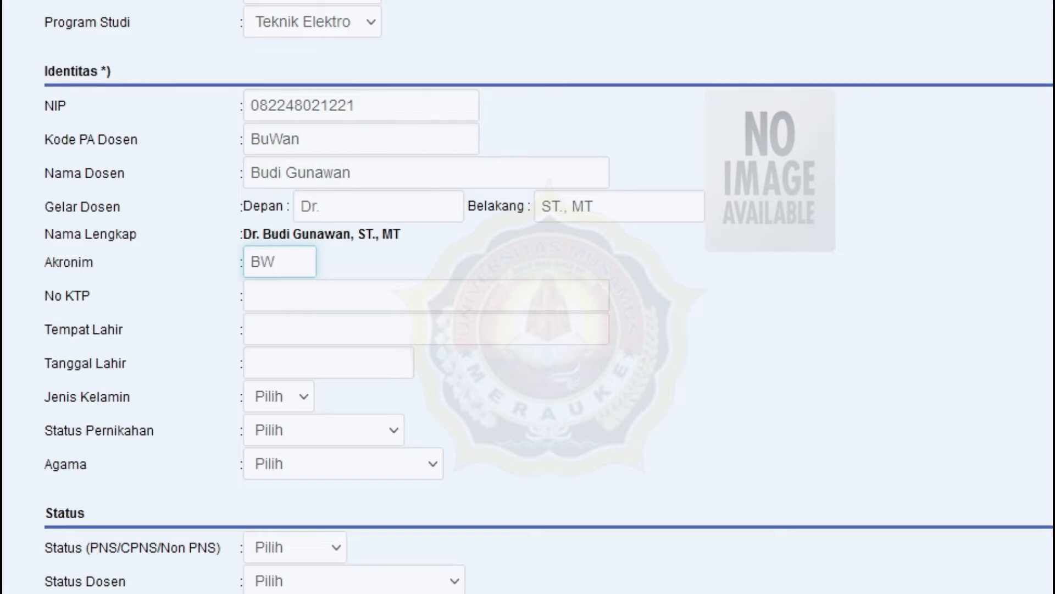
{"action": "left_click", "coordinate": [511, 299]}
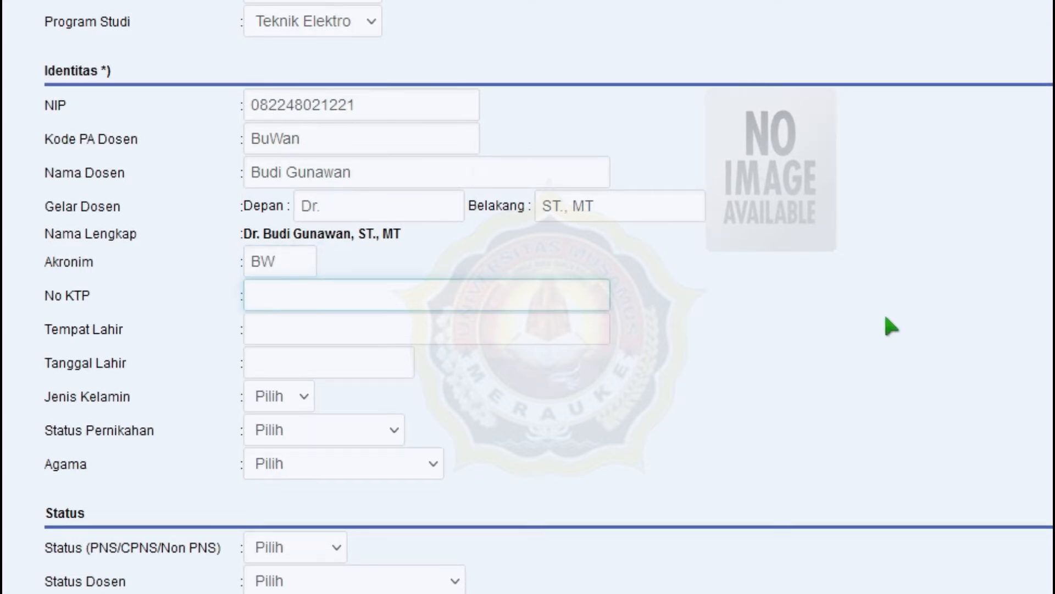
{"action": "scroll", "coordinate": [886, 318], "scroll_direction": "down", "scroll_amount": 2}
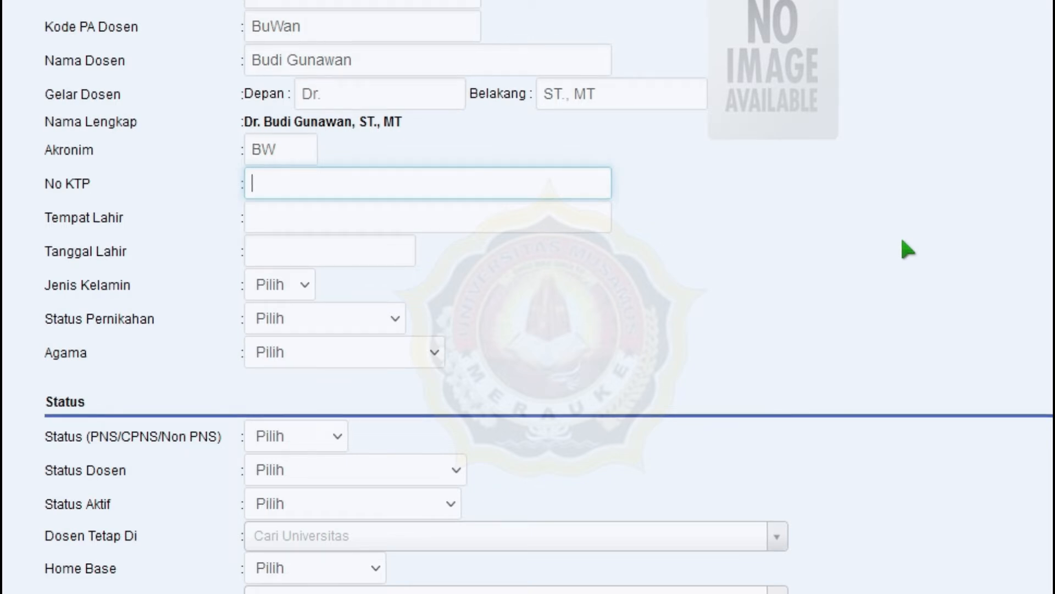
{"action": "type", "text": "123"}
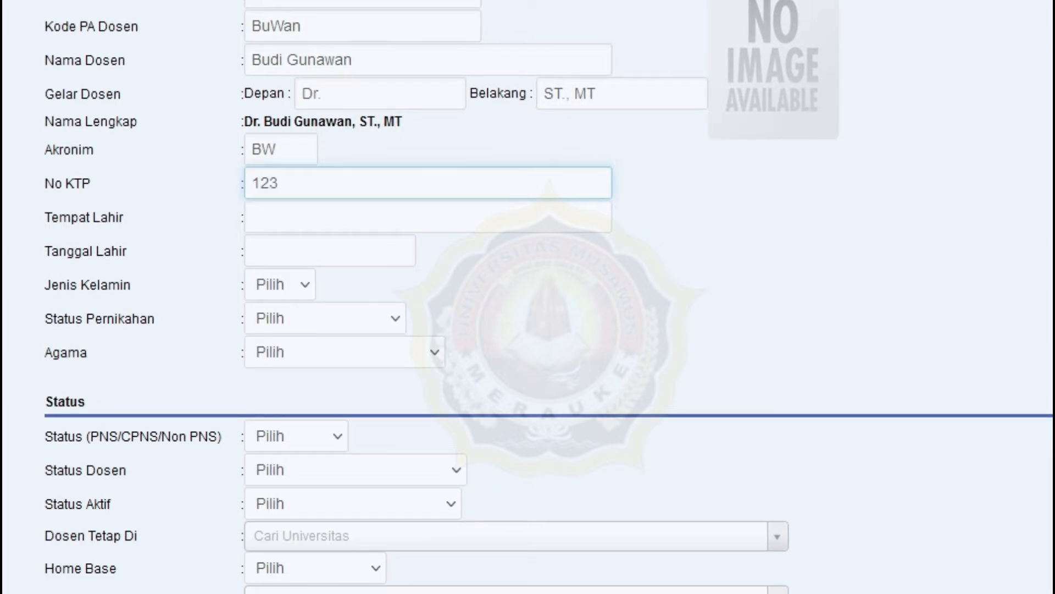
{"action": "type", "text": "456789"}
{"action": "left_click", "coordinate": [490, 225]}
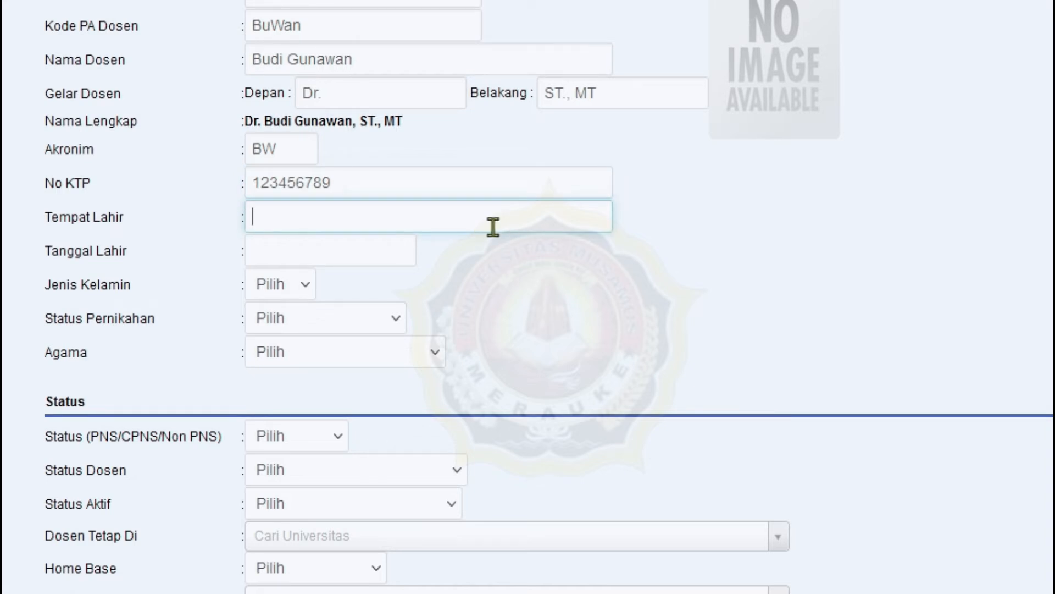
{"action": "type", "text": "Meraue"}
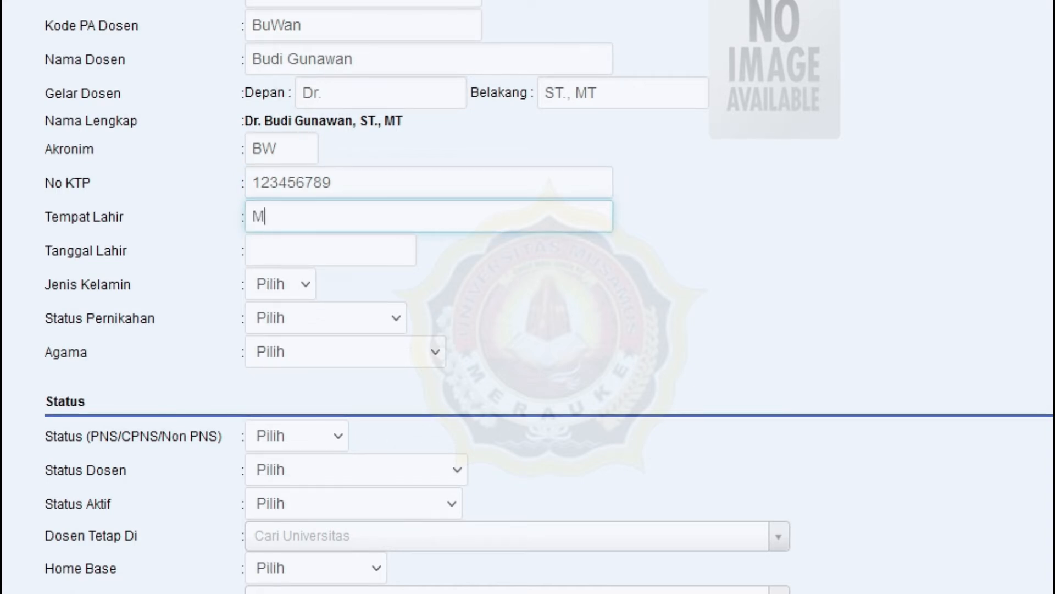
{"action": "key", "text": "BackSpace"}
{"action": "type", "text": "ke"}
{"action": "left_click", "coordinate": [357, 252]}
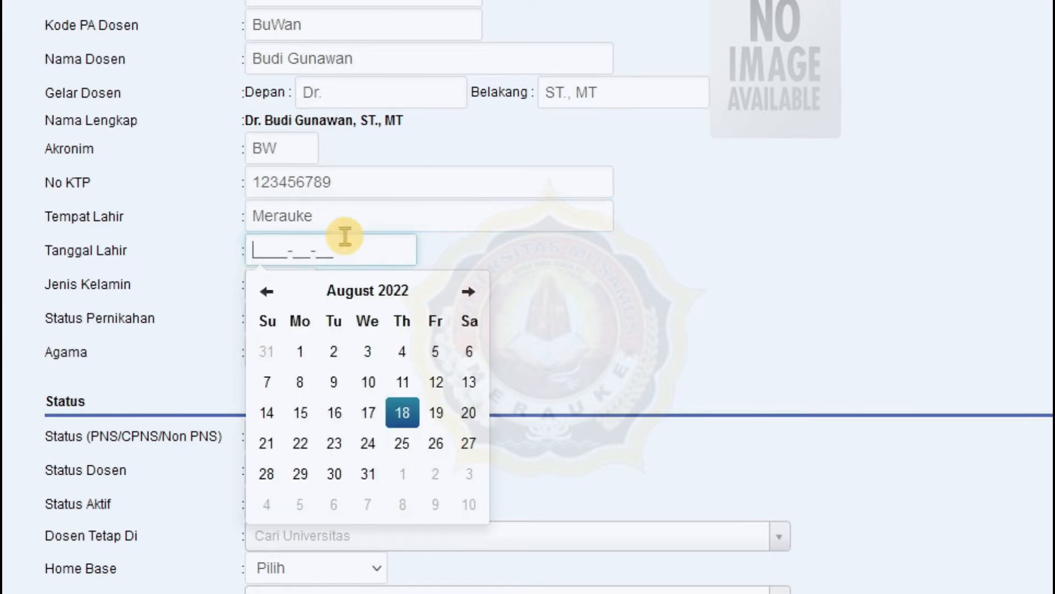
{"action": "left_click", "coordinate": [367, 290]}
{"action": "left_click", "coordinate": [362, 291]}
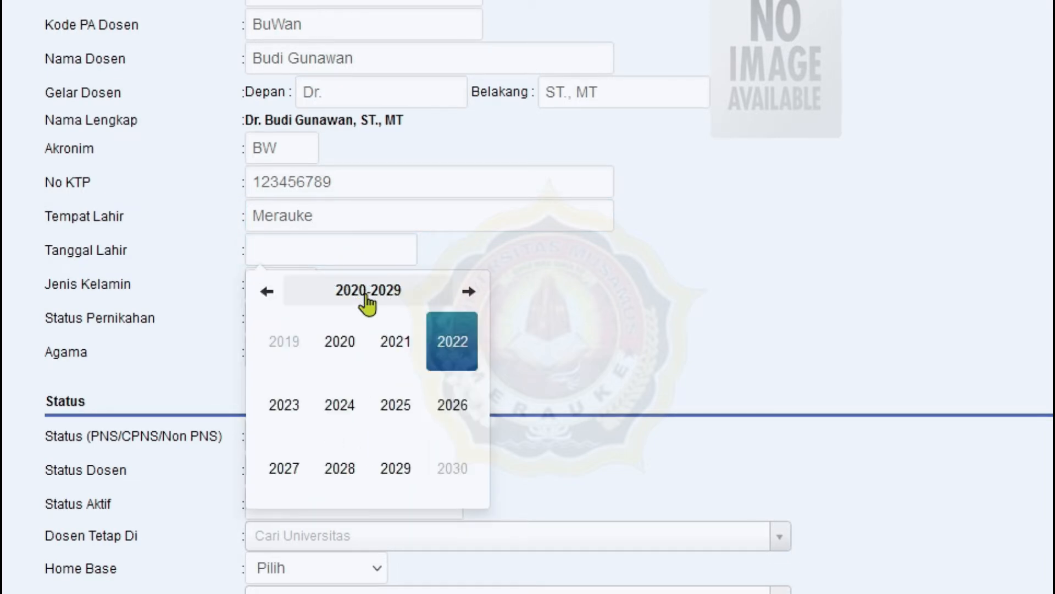
{"action": "left_click", "coordinate": [268, 291]}
{"action": "double_click", "coordinate": [268, 291]}
{"action": "left_click", "coordinate": [268, 291]}
{"action": "left_click", "coordinate": [268, 292]}
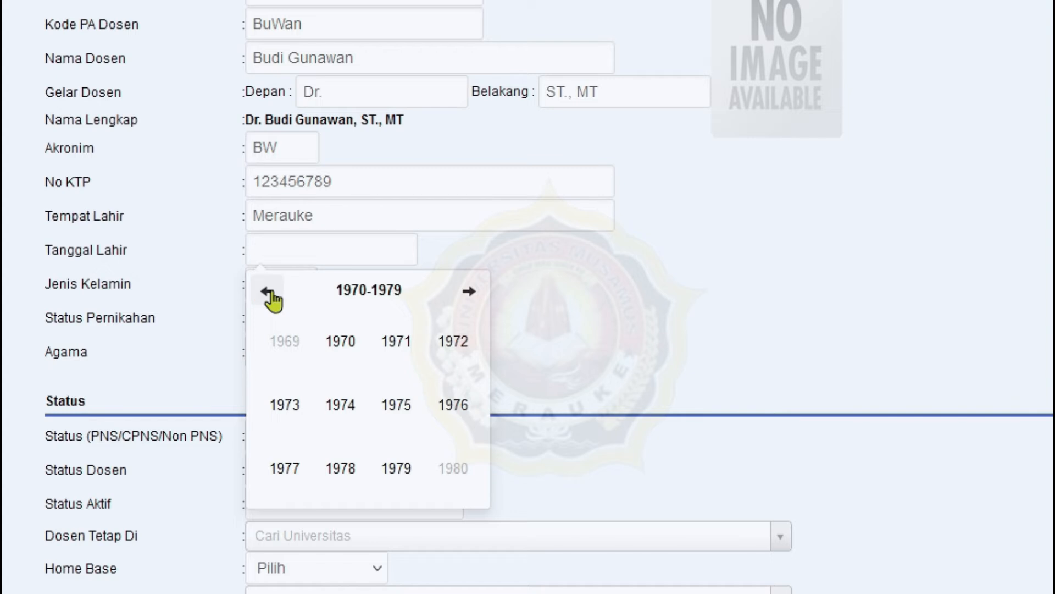
{"action": "left_click", "coordinate": [396, 344]}
{"action": "left_click", "coordinate": [404, 412]}
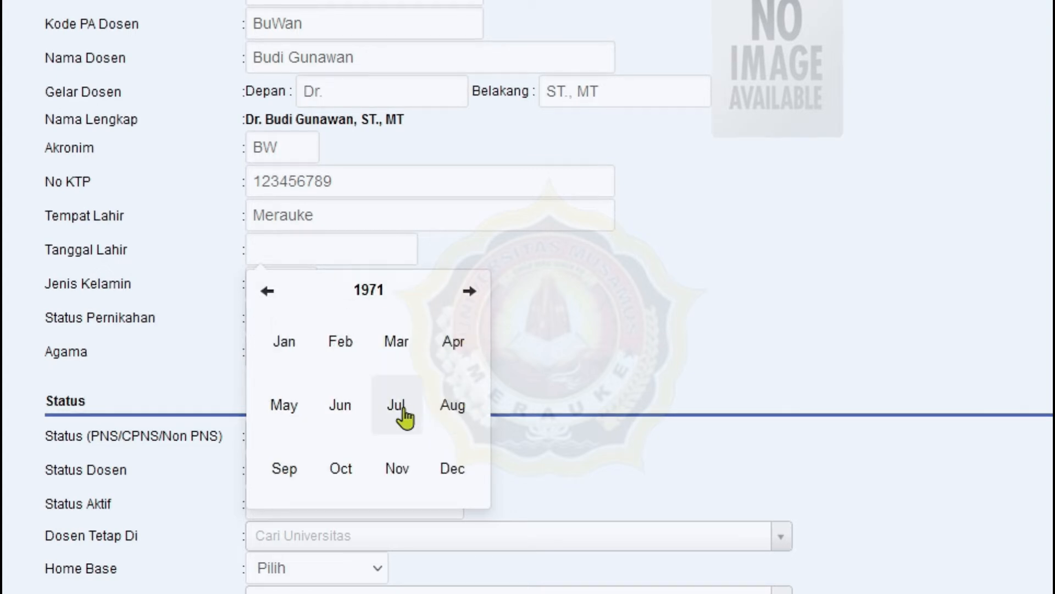
{"action": "left_click", "coordinate": [342, 384]}
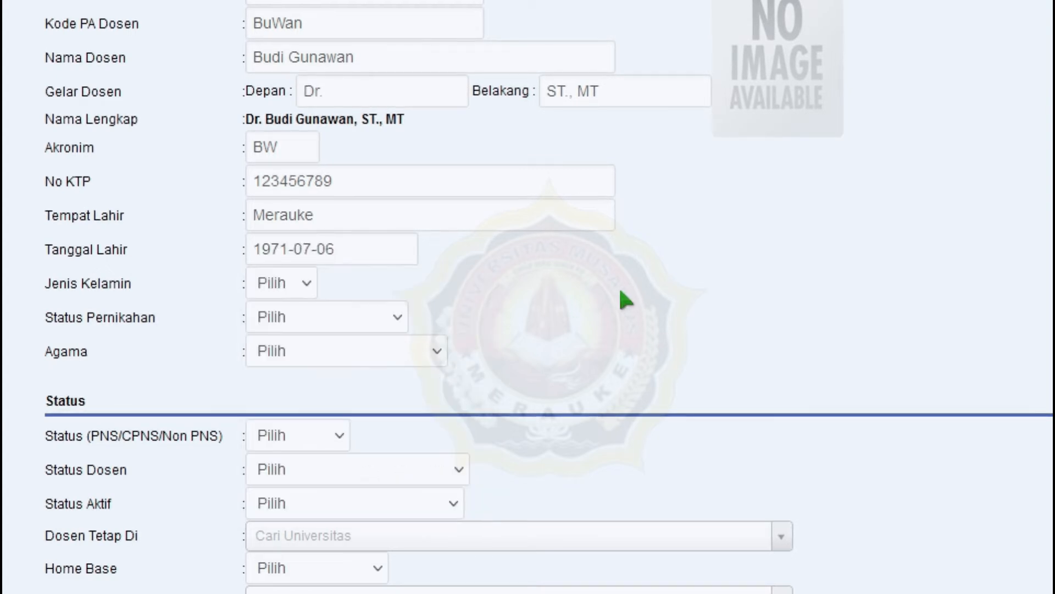
- Set gender L, marital status MENIKAH and religion ISLAM
{"action": "left_click", "coordinate": [301, 282]}
{"action": "left_click", "coordinate": [281, 345]}
{"action": "left_click", "coordinate": [390, 323]}
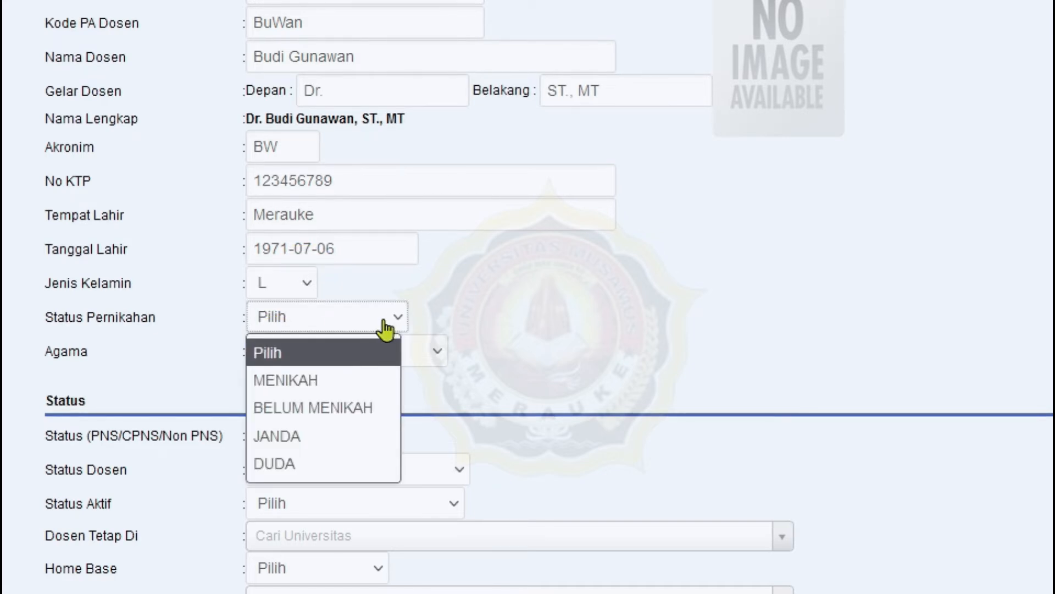
{"action": "left_click", "coordinate": [345, 380]}
{"action": "left_click", "coordinate": [405, 357]}
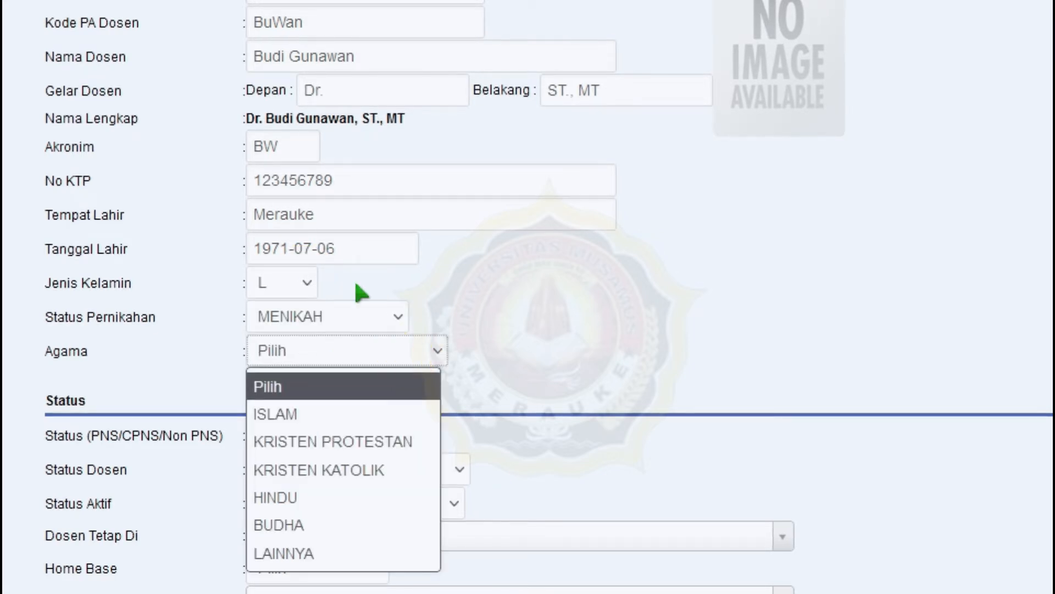
{"action": "left_click", "coordinate": [358, 415]}
{"action": "scroll", "coordinate": [553, 302], "scroll_direction": "down", "scroll_amount": 6}
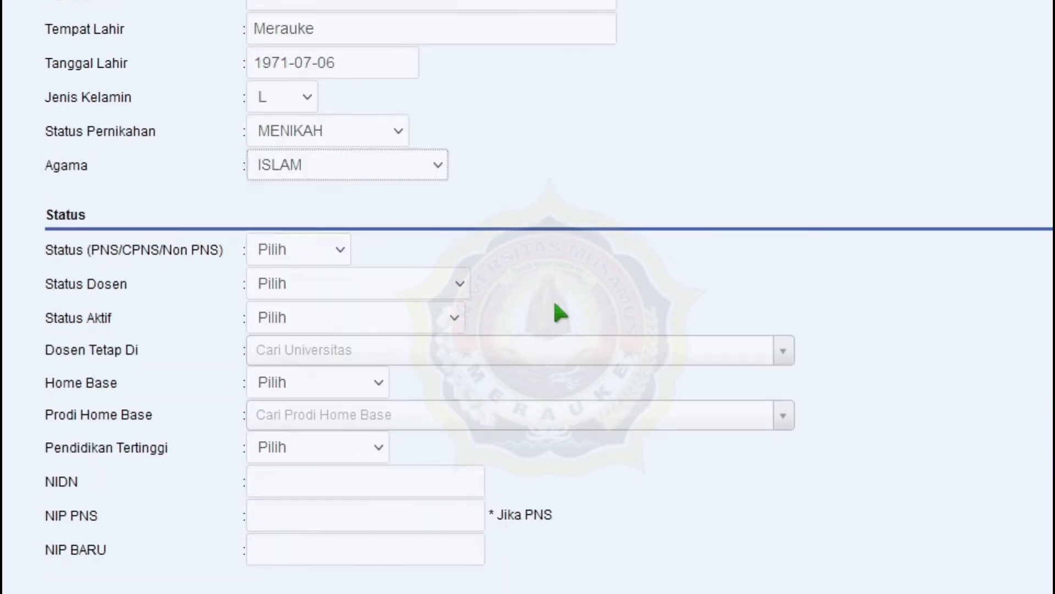
{"action": "left_click", "coordinate": [337, 99]}
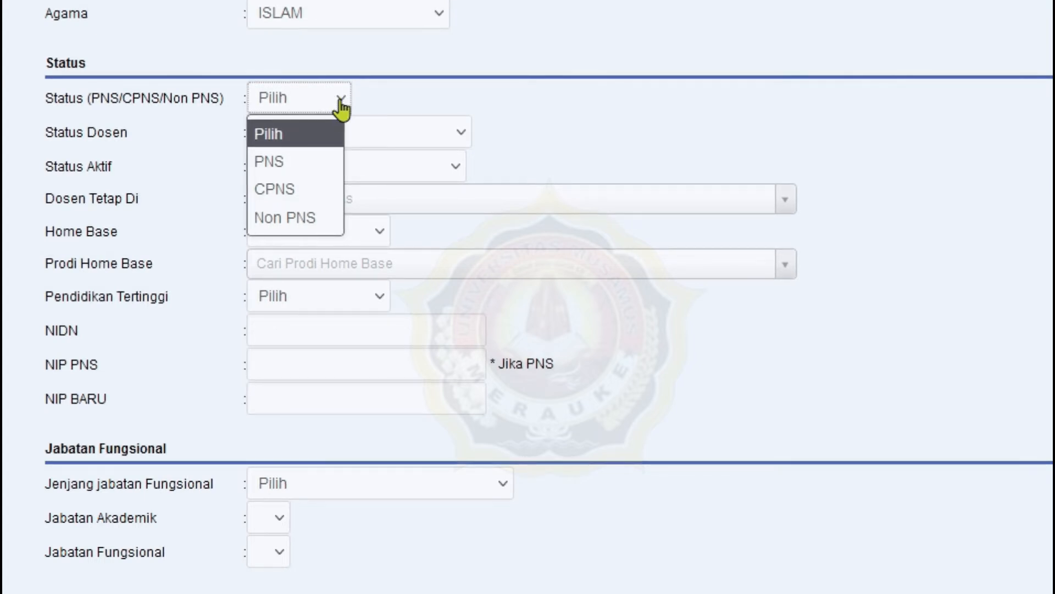
- Record the lecturer as PNS, DOSEN TETAP, AKTIF MENGAJAR at Universitas Musamus Merauke
{"action": "left_click", "coordinate": [310, 164]}
{"action": "left_click", "coordinate": [427, 133]}
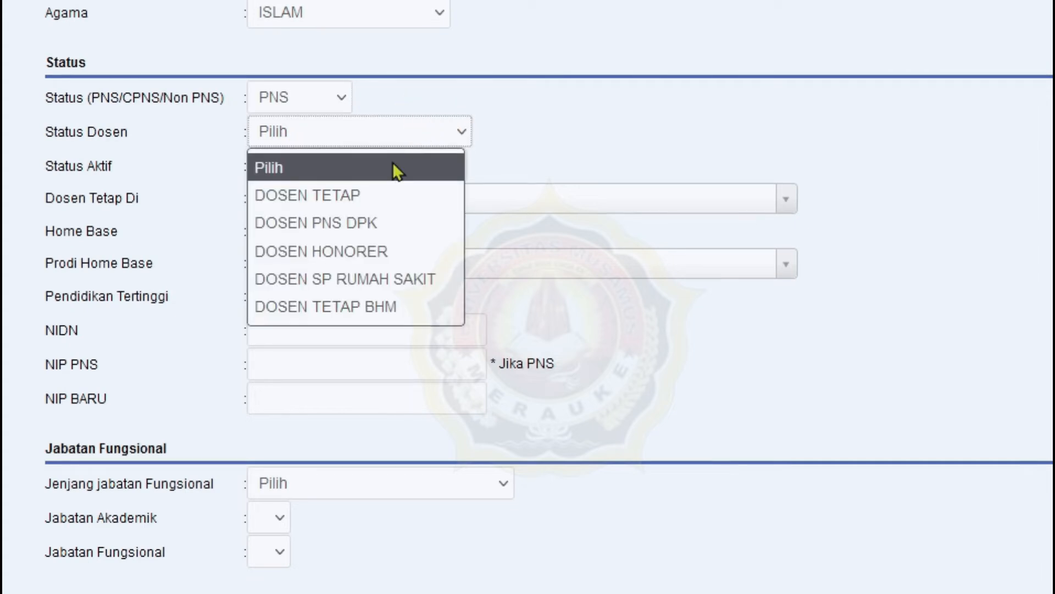
{"action": "left_click", "coordinate": [380, 195]}
{"action": "left_click", "coordinate": [433, 176]}
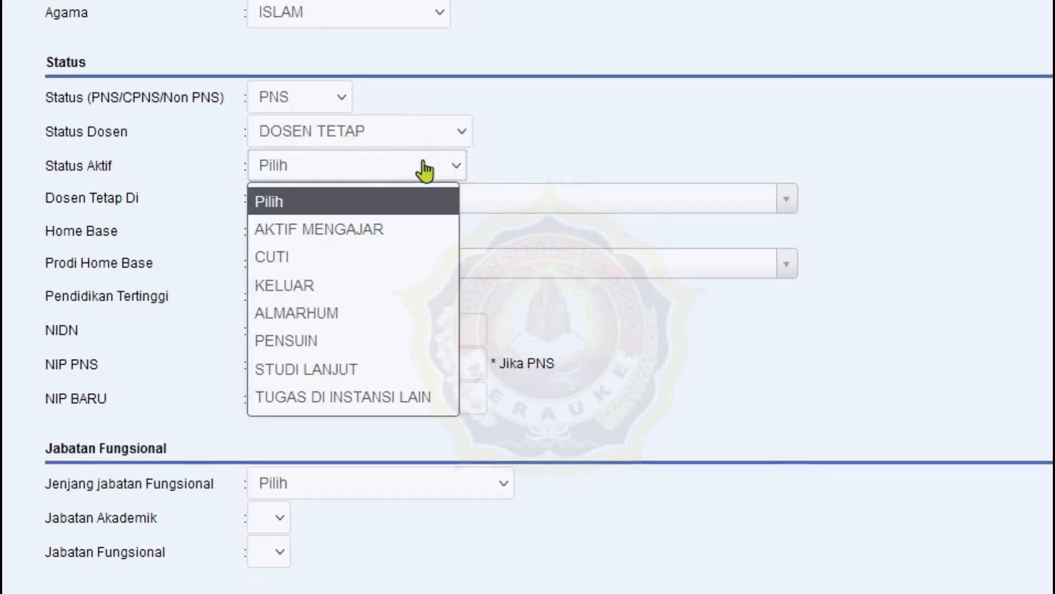
{"action": "left_click", "coordinate": [404, 228]}
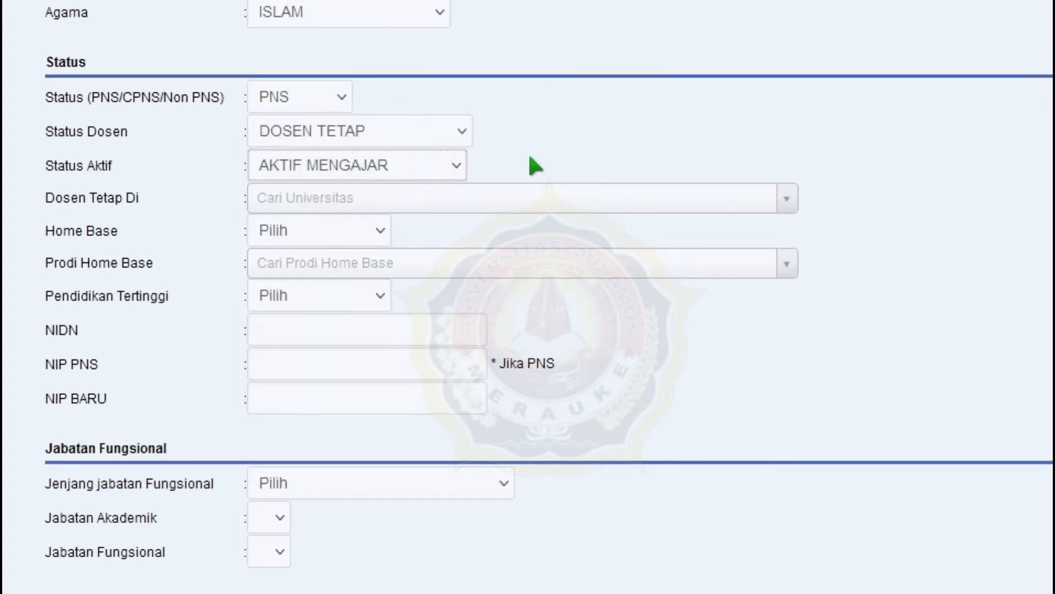
{"action": "left_click", "coordinate": [479, 194]}
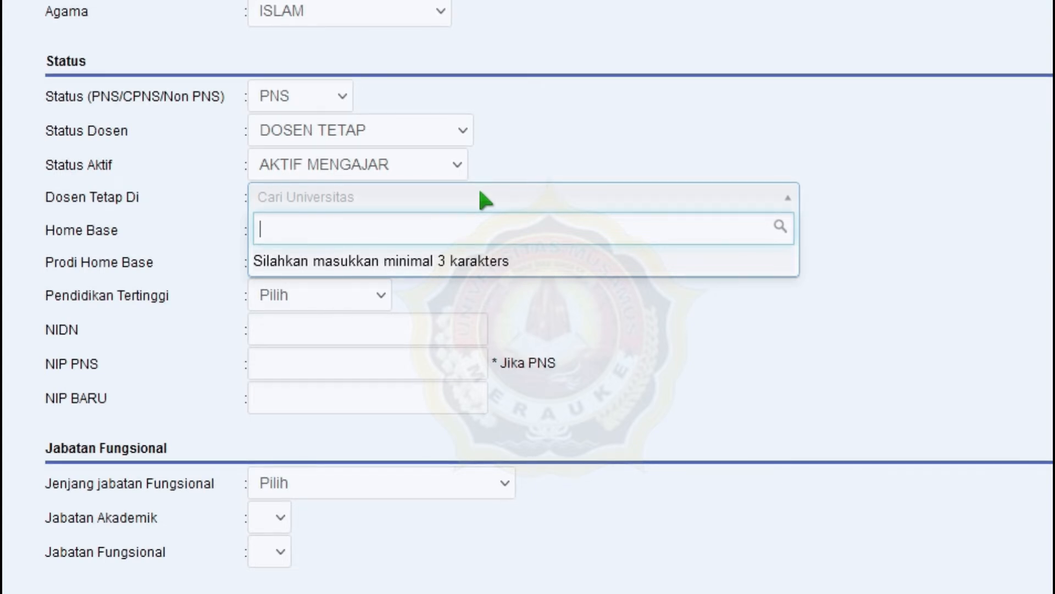
{"action": "type", "text": "Musam"}
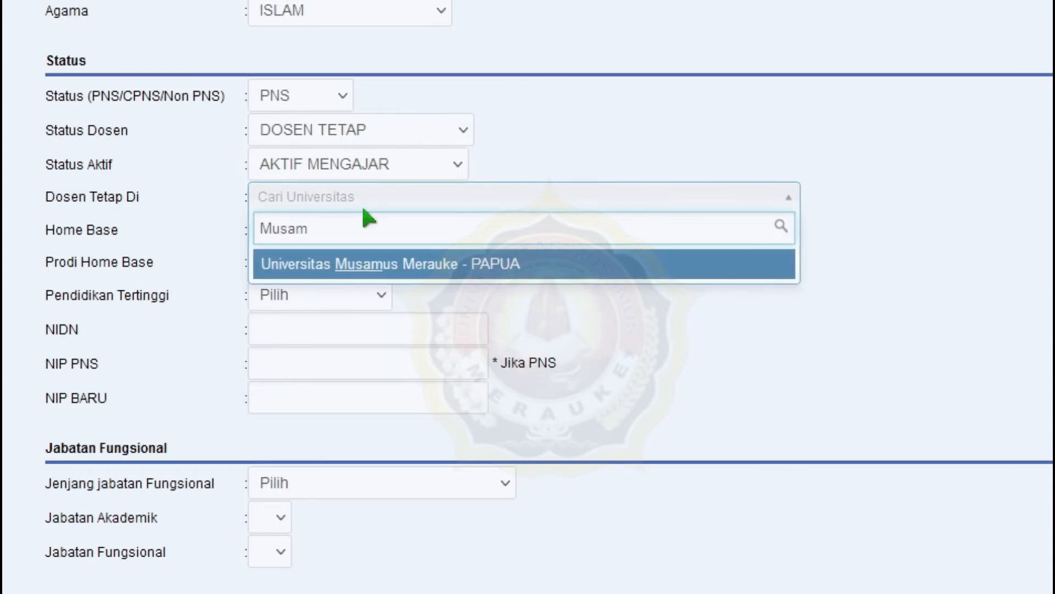
{"action": "left_click", "coordinate": [508, 270]}
- Set home base S-1 TEKNIK ELEKTRO and enter the NIDN
{"action": "left_click", "coordinate": [371, 240]}
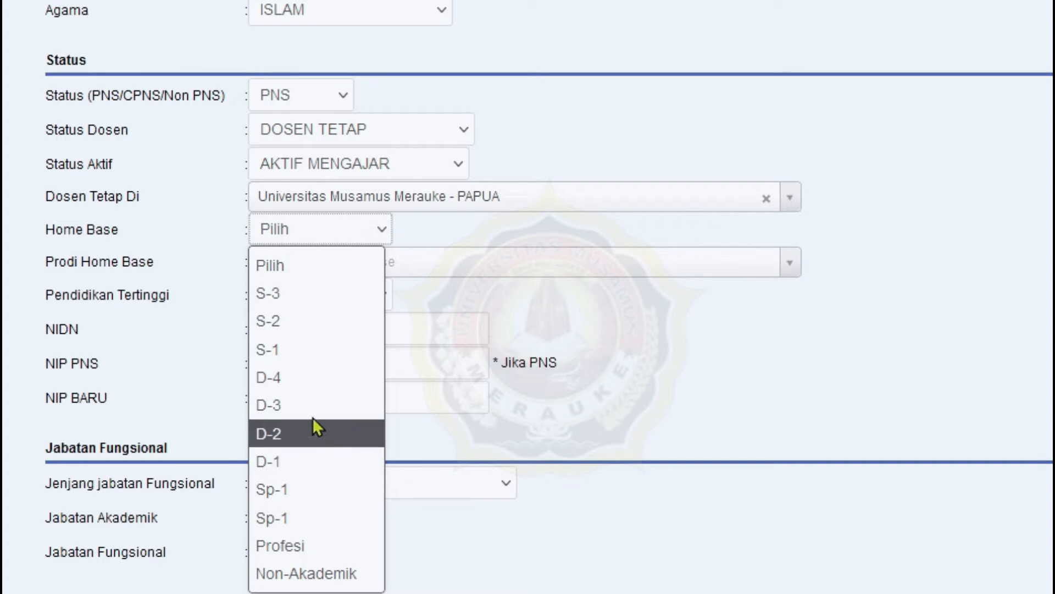
{"action": "left_click", "coordinate": [315, 343]}
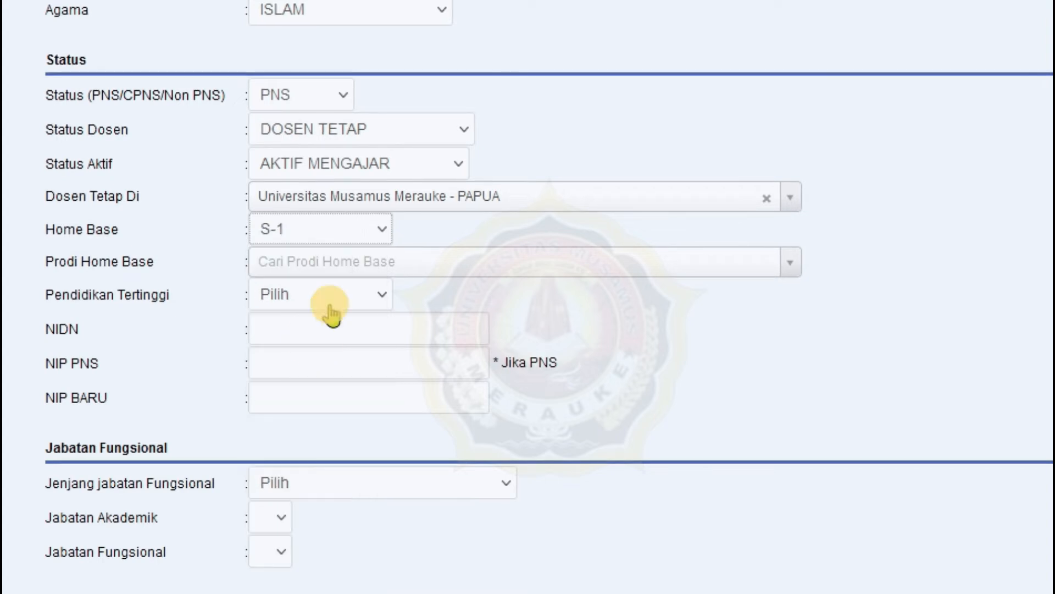
{"action": "left_click", "coordinate": [370, 263]}
{"action": "type", "text": "Teknik"}
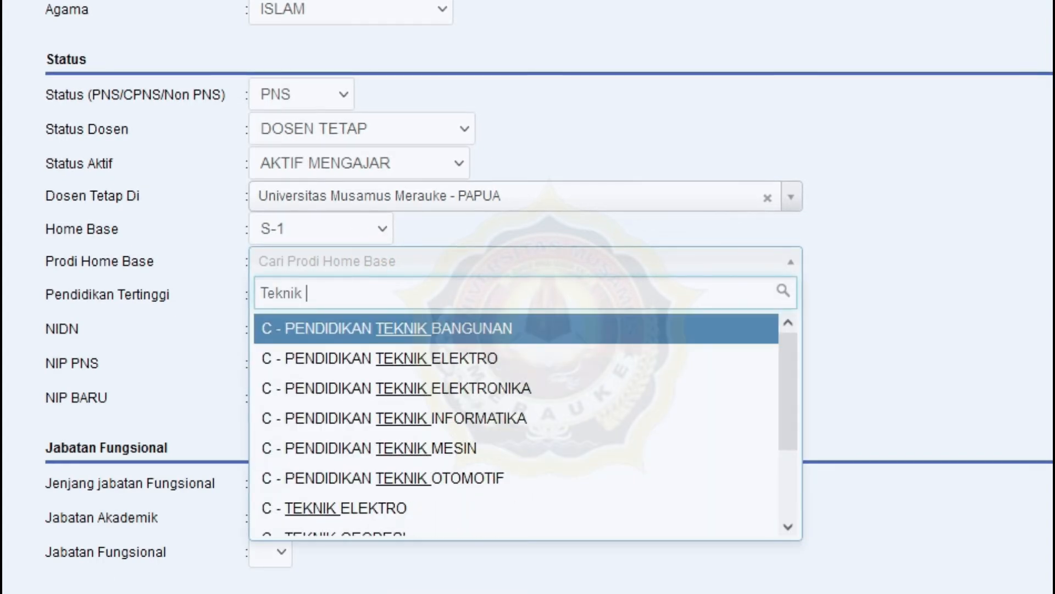
{"action": "left_click", "coordinate": [345, 508]}
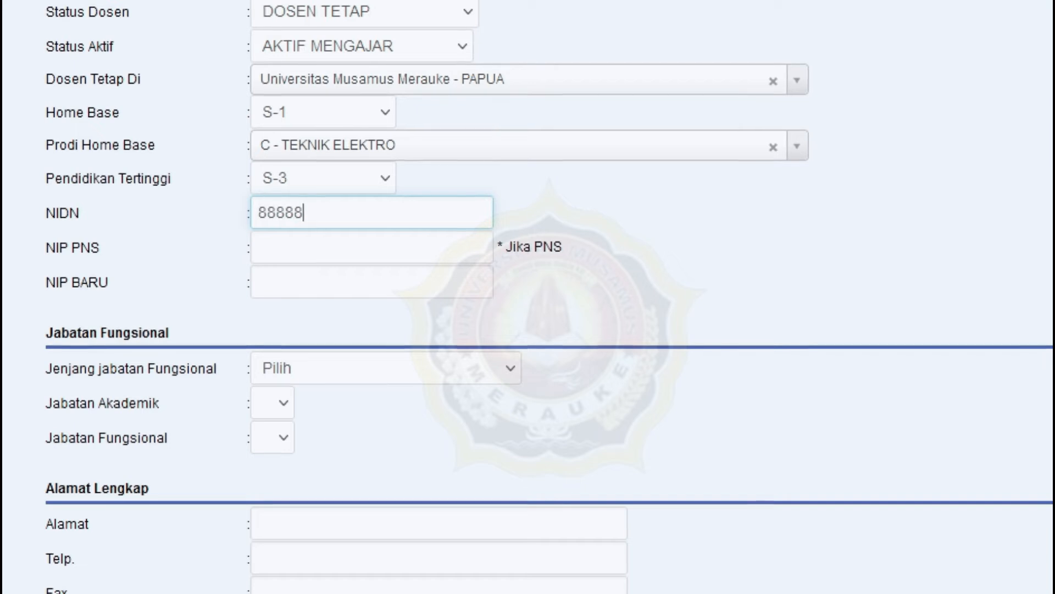
{"action": "type", "text": "201"}
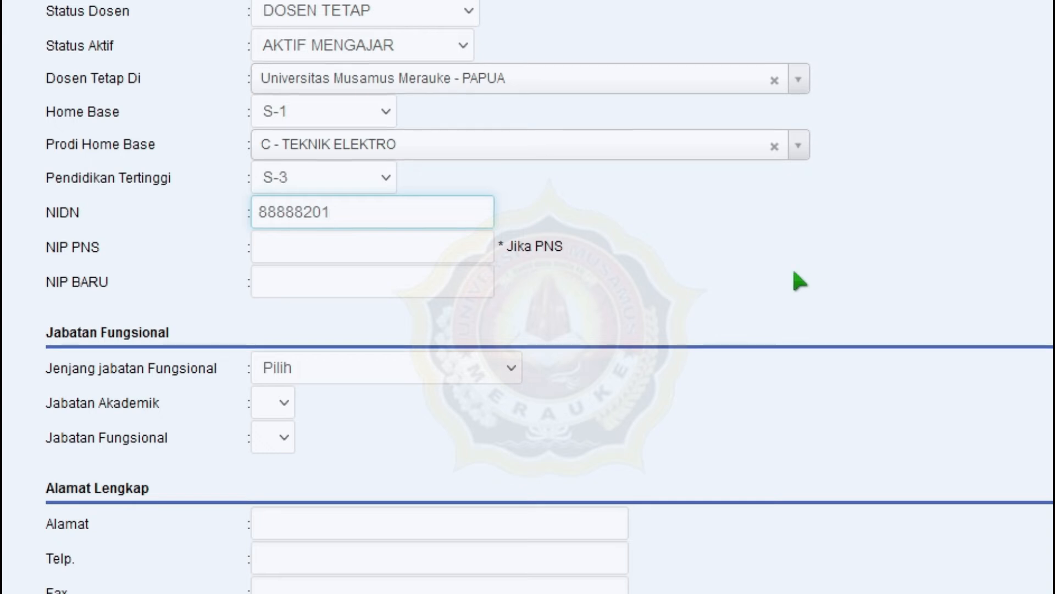
{"action": "left_click", "coordinate": [439, 251]}
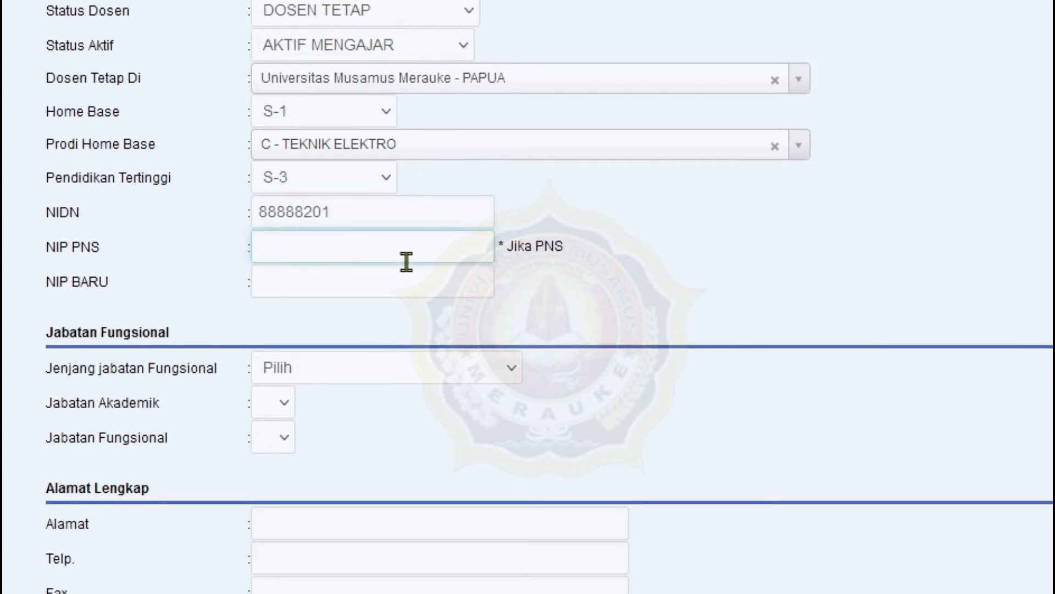
{"action": "left_click", "coordinate": [316, 281]}
{"action": "left_click", "coordinate": [337, 238]}
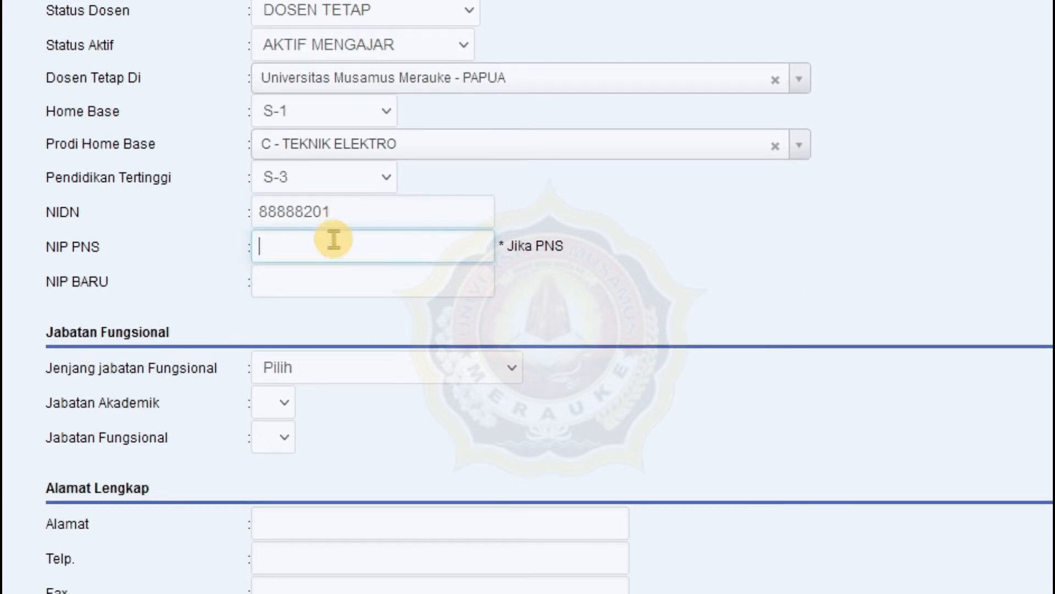
- Set the functional level to Program Akademik and academic position to Tenaga Pengajar
{"action": "scroll", "coordinate": [691, 266], "scroll_direction": "down", "scroll_amount": 4}
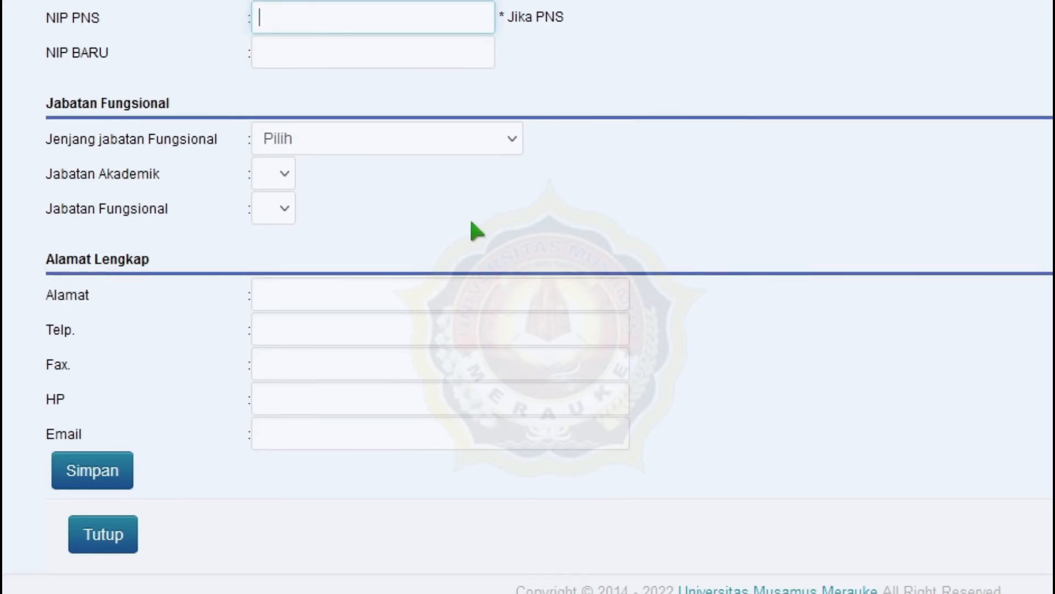
{"action": "left_click", "coordinate": [446, 140]}
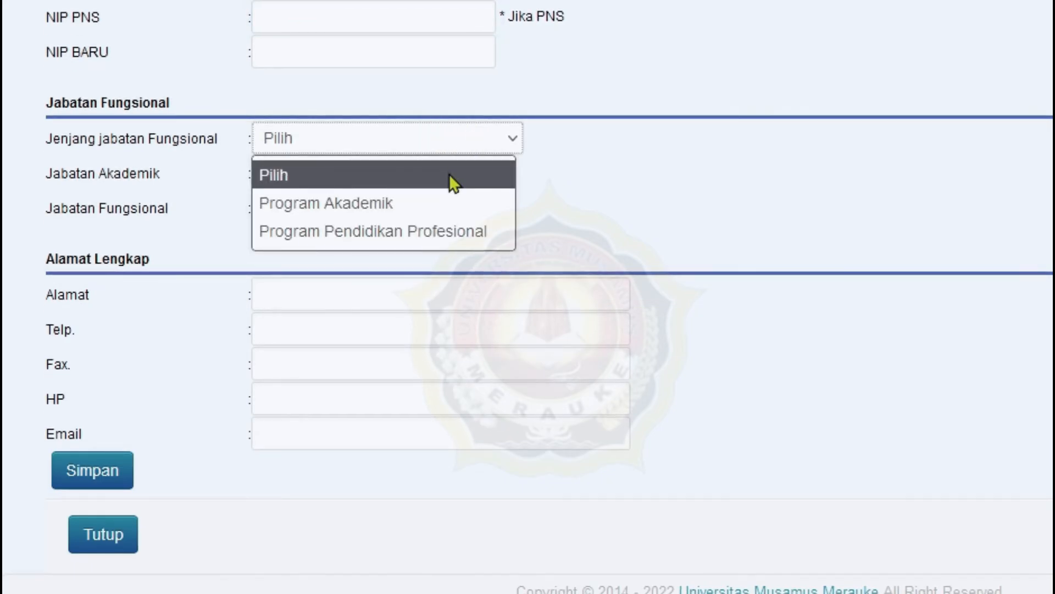
{"action": "left_click", "coordinate": [467, 144]}
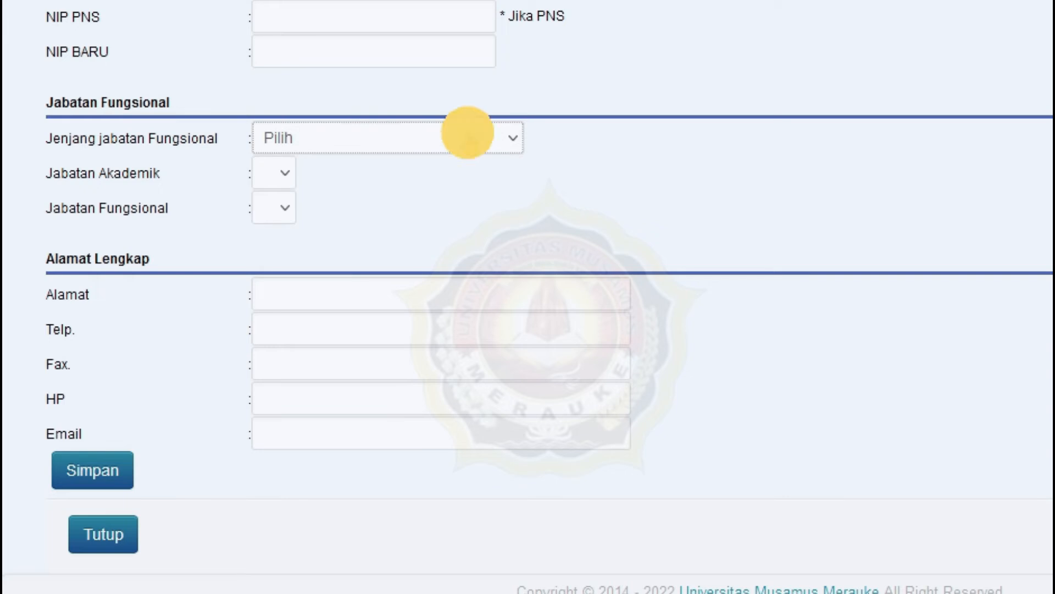
{"action": "left_click", "coordinate": [385, 136]}
{"action": "left_click", "coordinate": [384, 207]}
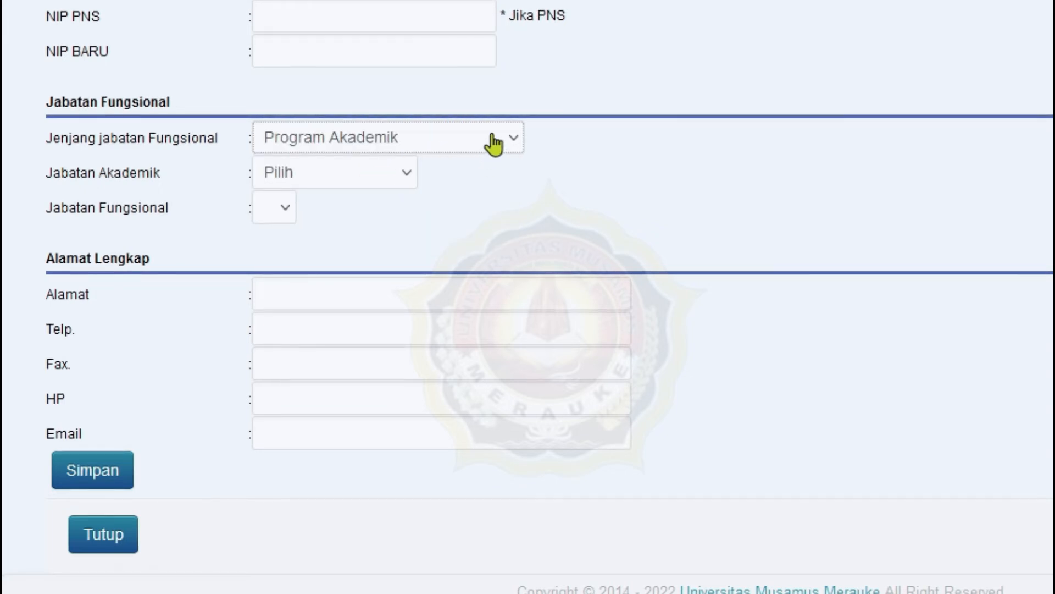
{"action": "left_click", "coordinate": [388, 171]}
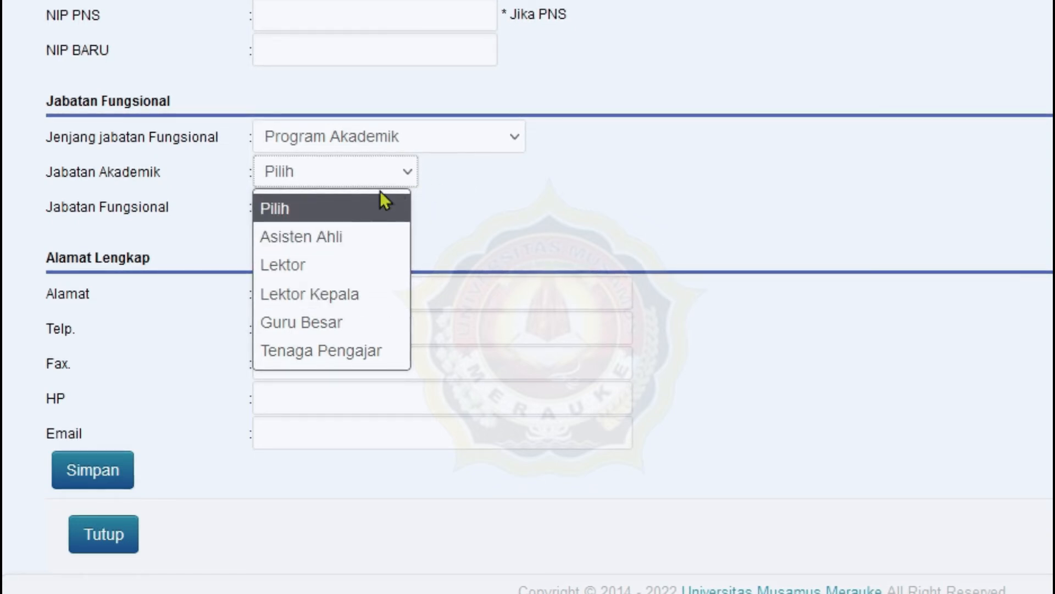
{"action": "left_click", "coordinate": [359, 351]}
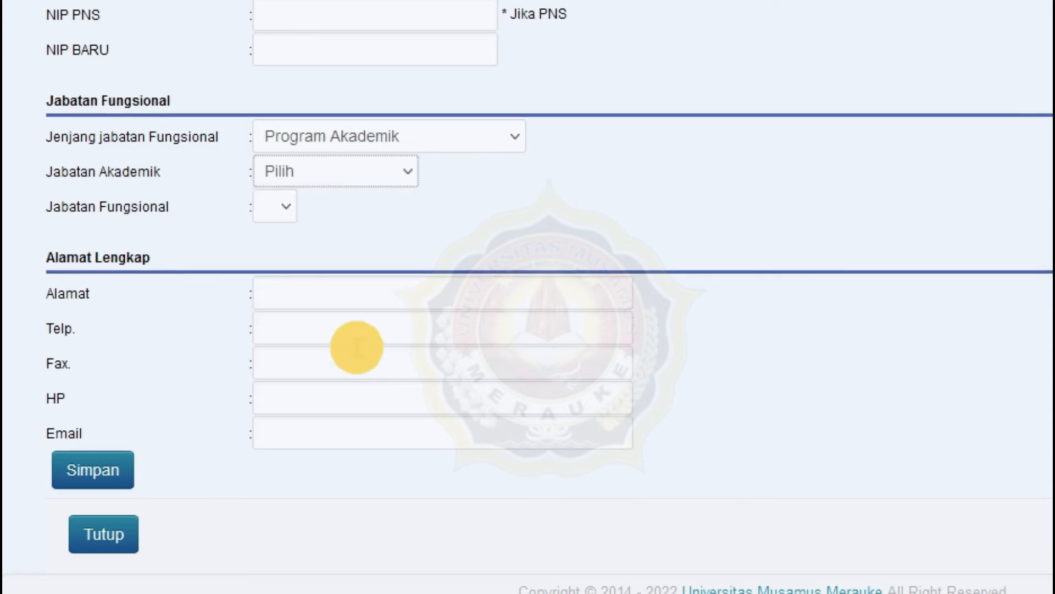
{"action": "left_click", "coordinate": [380, 172]}
{"action": "left_click", "coordinate": [347, 240]}
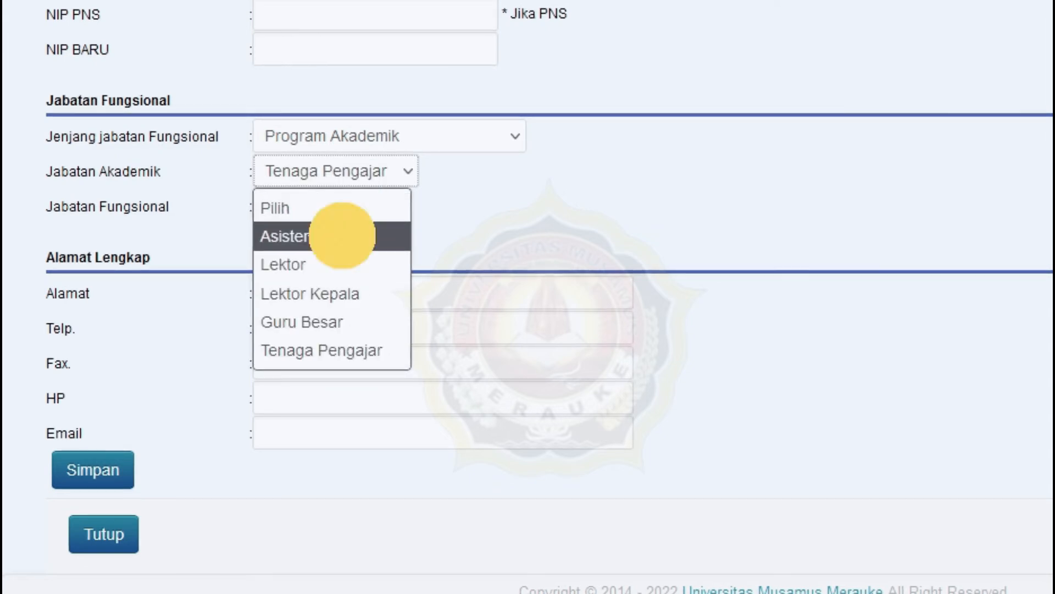
{"action": "left_click", "coordinate": [380, 173]}
{"action": "left_click", "coordinate": [354, 349]}
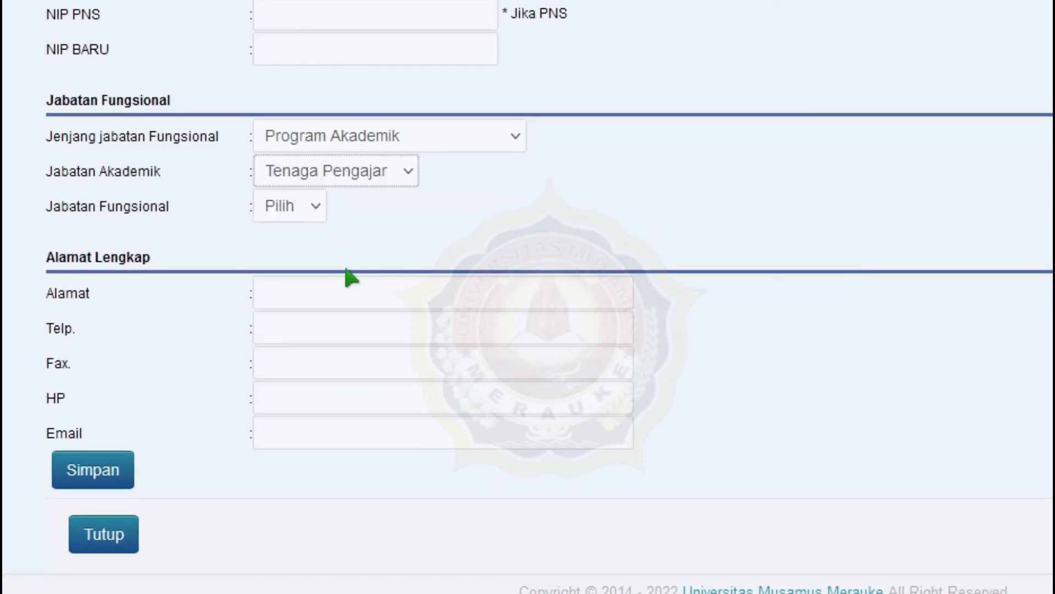
- Leave the functional position unset at Pilih
{"action": "left_click", "coordinate": [315, 213]}
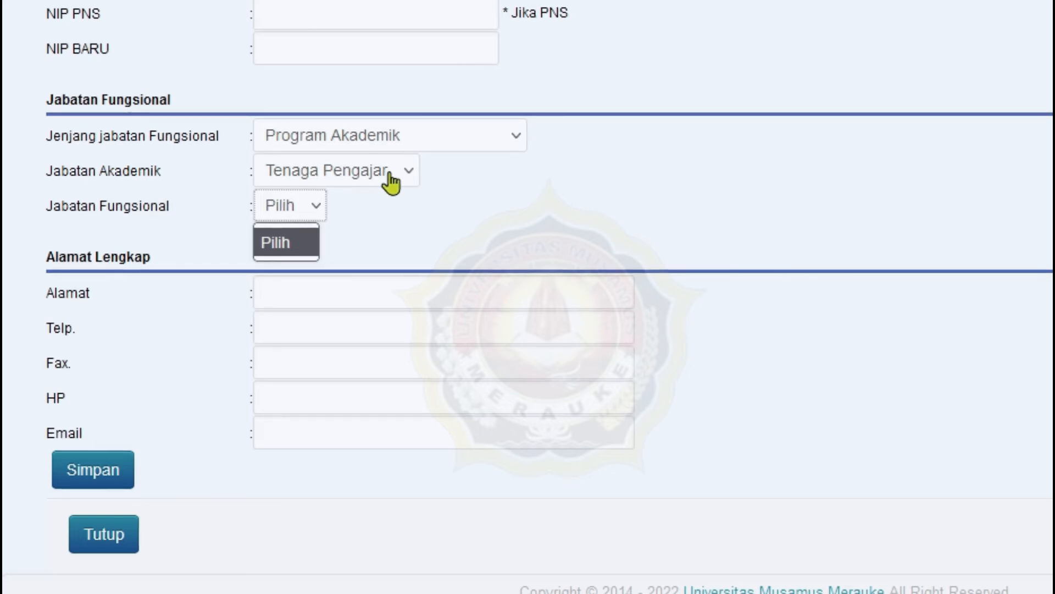
{"action": "left_click", "coordinate": [295, 242]}
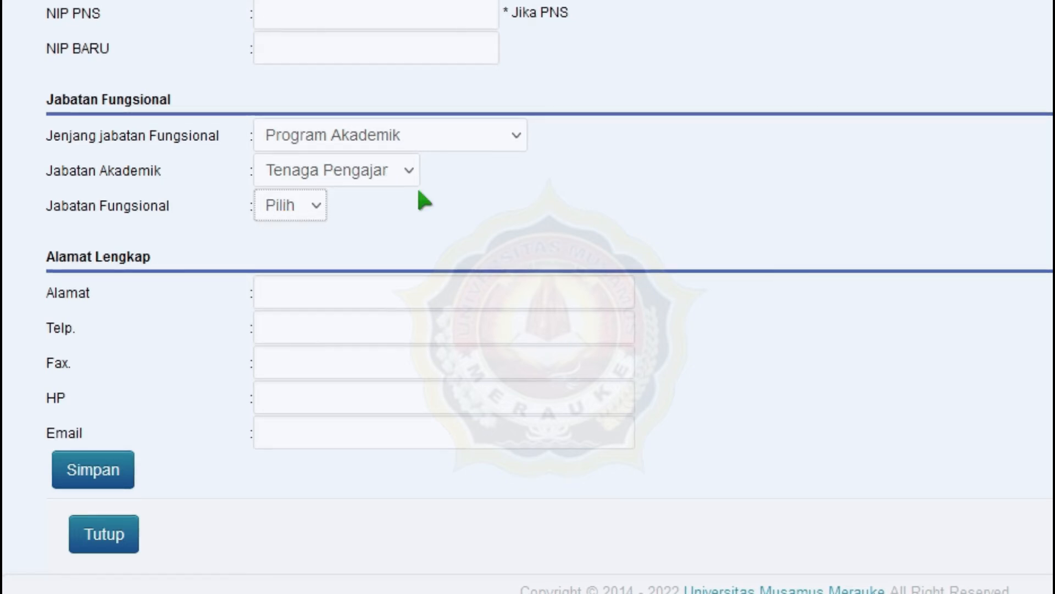
{"action": "scroll", "coordinate": [384, 220], "scroll_direction": "down", "scroll_amount": 1}
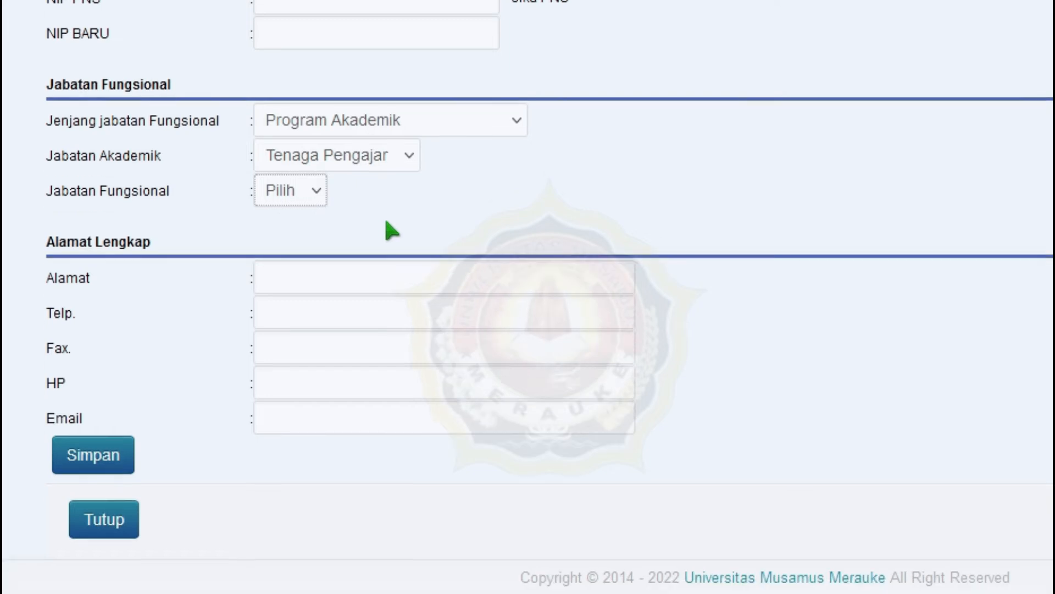
{"action": "left_click", "coordinate": [328, 287]}
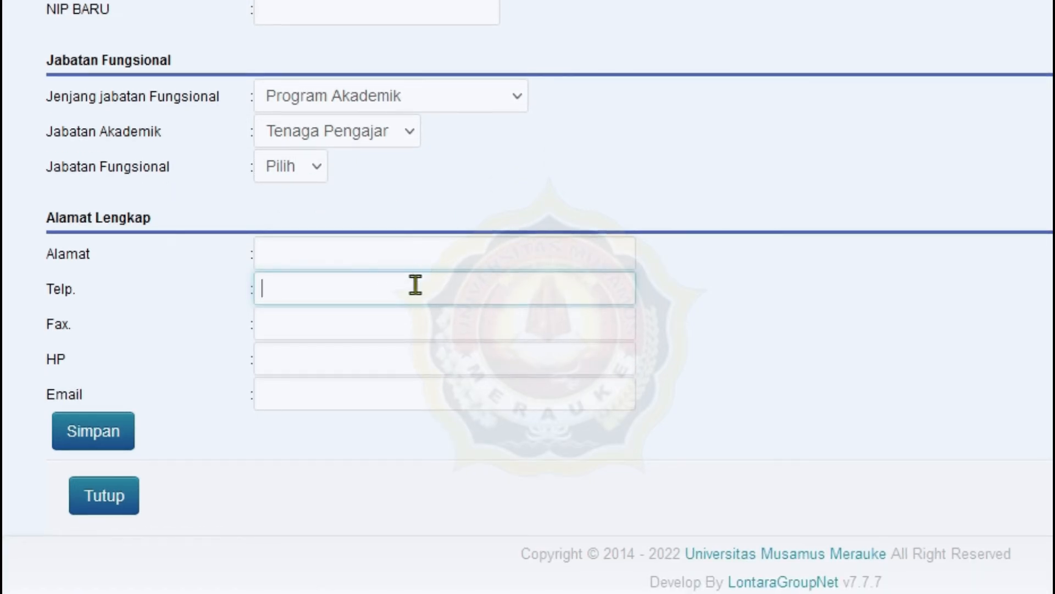
- Double-check the NIP entry, then save the new lecturer record with Simpan
{"action": "left_click", "coordinate": [297, 358]}
{"action": "left_click", "coordinate": [302, 290]}
{"action": "scroll", "coordinate": [353, 266], "scroll_direction": "up", "scroll_amount": 10}
{"action": "scroll", "coordinate": [469, 262], "scroll_direction": "down", "scroll_amount": 5}
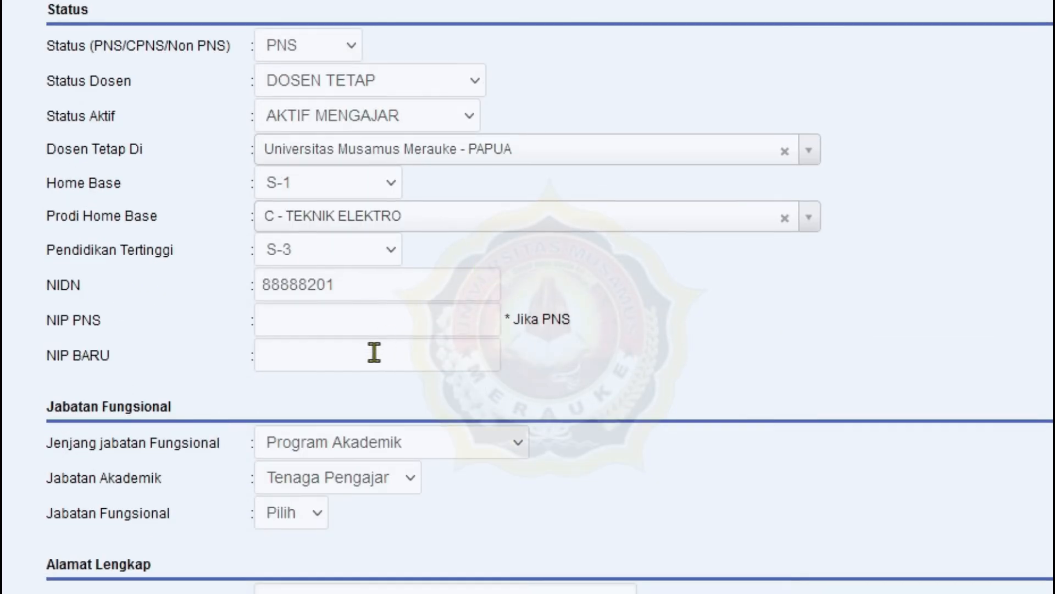
{"action": "left_click", "coordinate": [335, 319]}
{"action": "scroll", "coordinate": [447, 332], "scroll_direction": "up", "scroll_amount": 12}
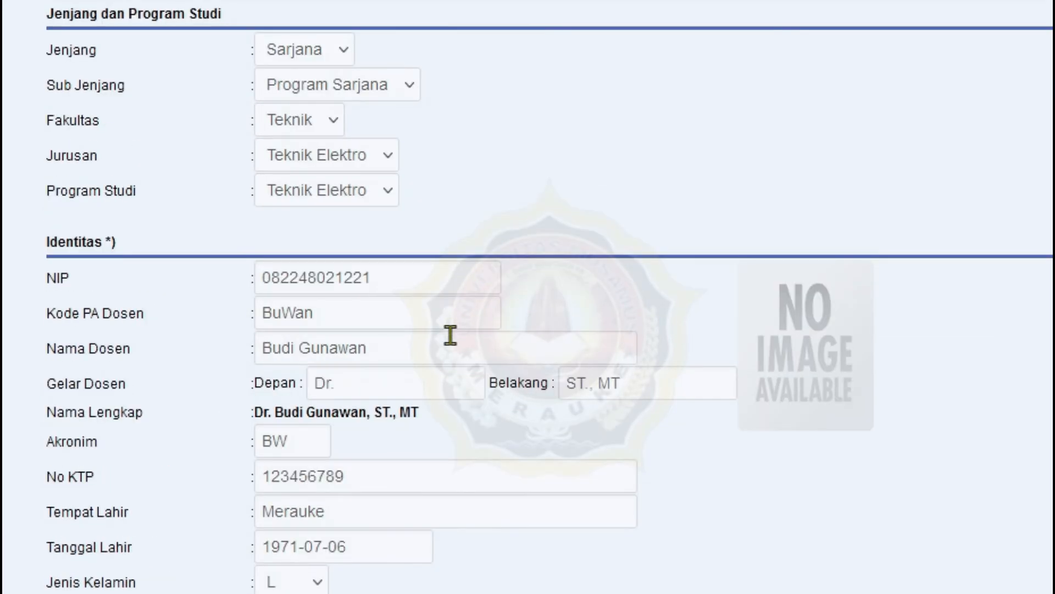
{"action": "left_click", "coordinate": [432, 277]}
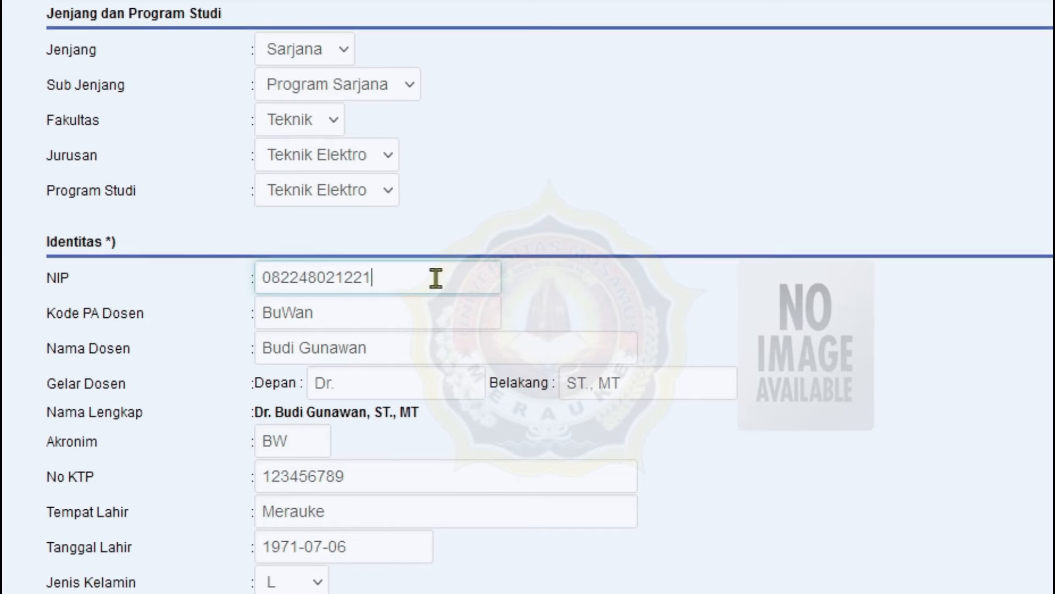
{"action": "left_click_drag", "start_coordinate": [405, 276], "coordinate": [250, 278]}
{"action": "left_click", "coordinate": [675, 297]}
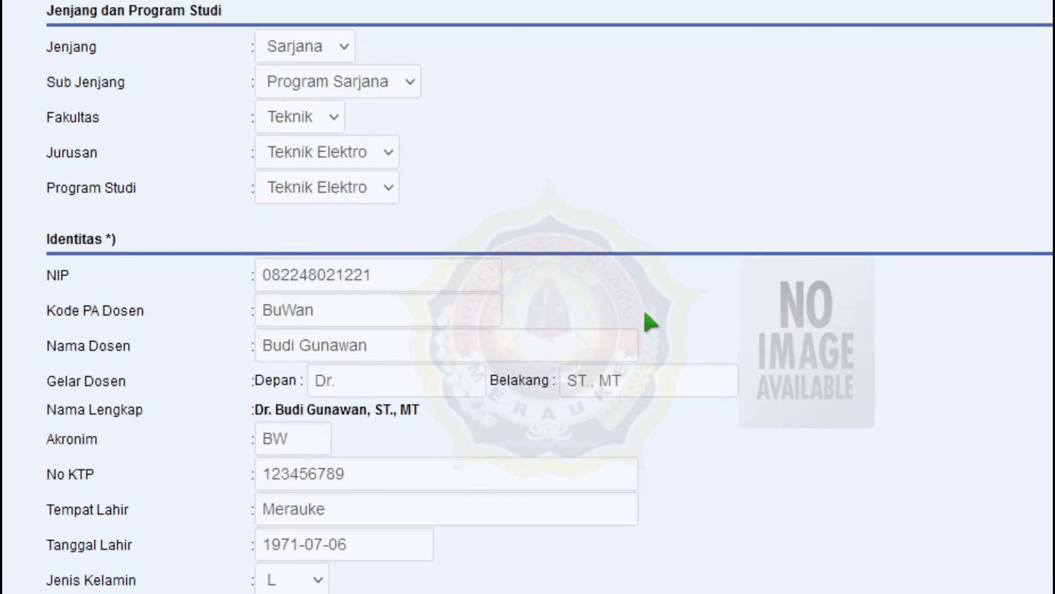
{"action": "scroll", "coordinate": [646, 310], "scroll_direction": "down", "scroll_amount": 8}
{"action": "scroll", "coordinate": [605, 304], "scroll_direction": "up", "scroll_amount": 6}
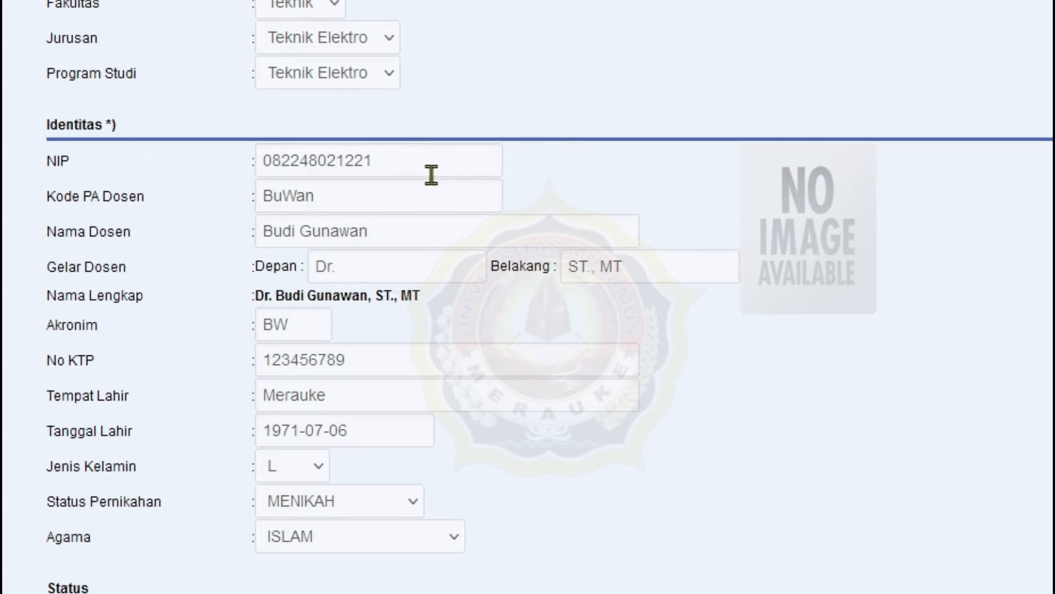
{"action": "scroll", "coordinate": [535, 384], "scroll_direction": "down", "scroll_amount": 15}
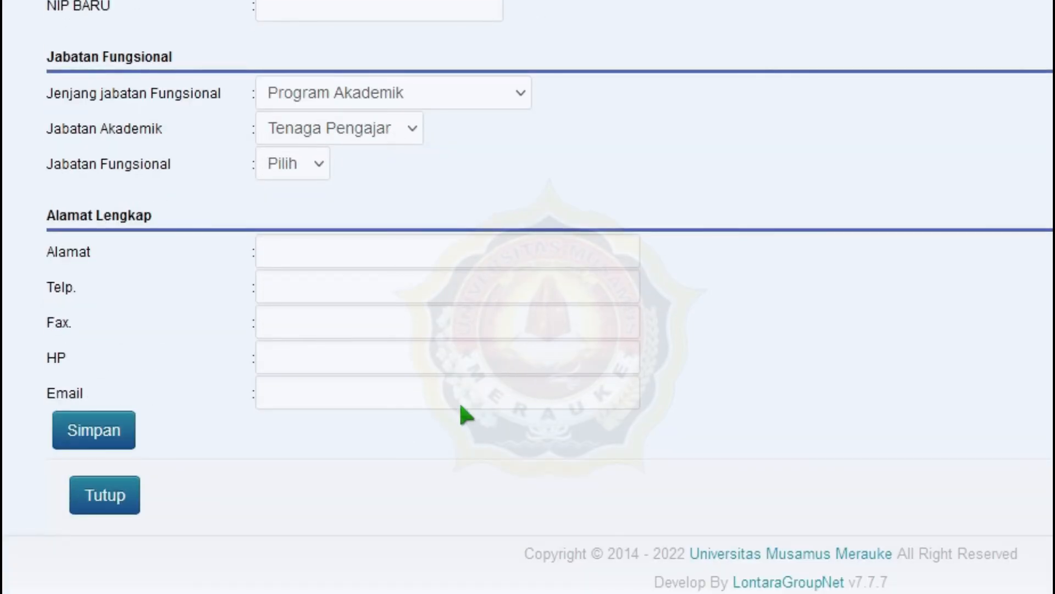
{"action": "left_click", "coordinate": [115, 440]}
- Close the form, refresh, and filter the Dosen list by kode_prodi 20201 across both pages
{"action": "left_click", "coordinate": [112, 490]}
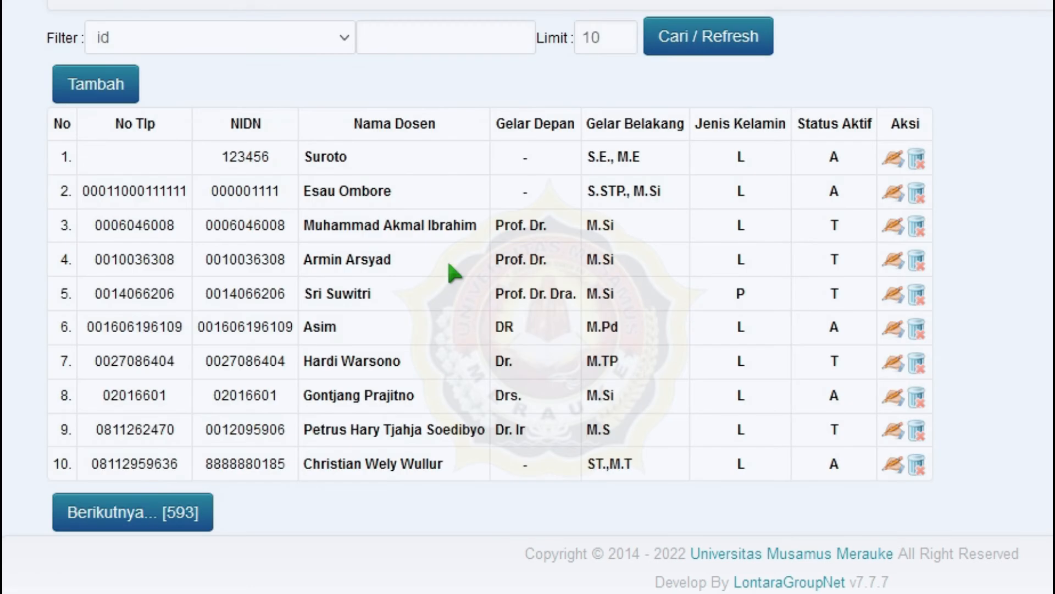
{"action": "left_click", "coordinate": [709, 38]}
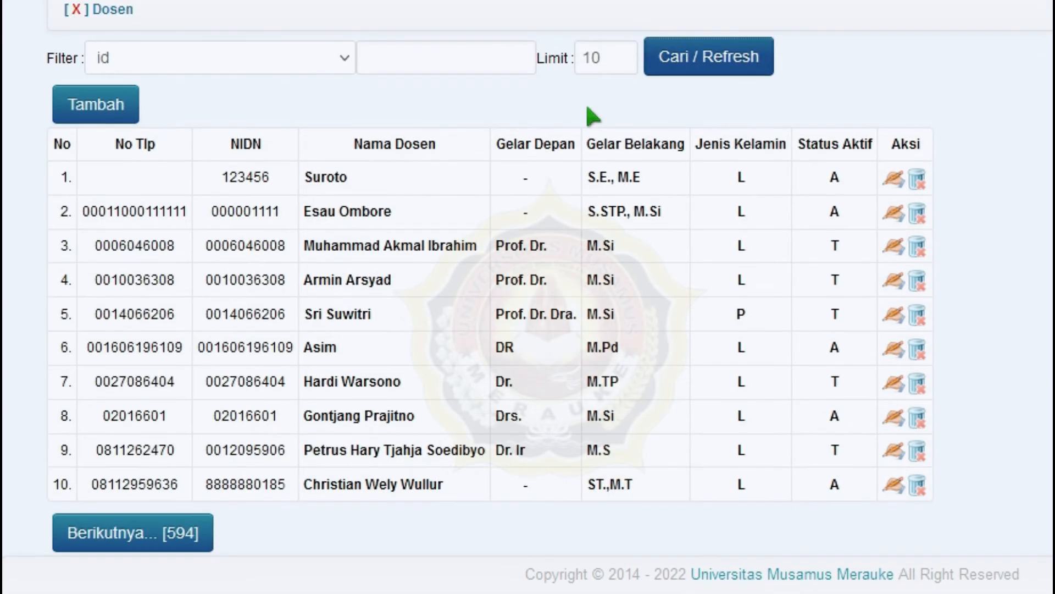
{"action": "left_click", "coordinate": [340, 70]}
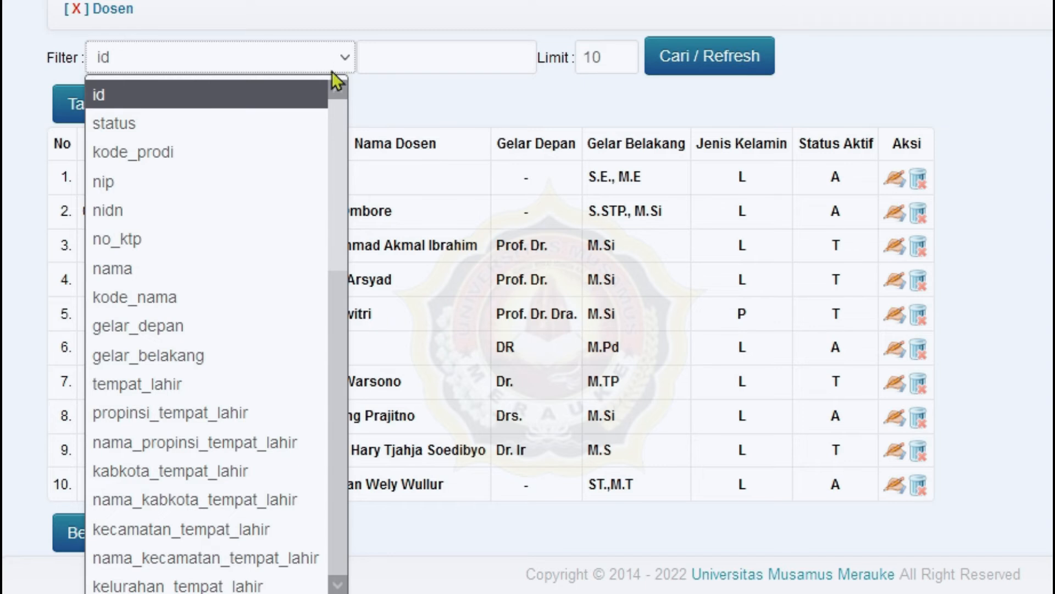
{"action": "left_click", "coordinate": [225, 161]}
{"action": "left_click", "coordinate": [424, 57]}
{"action": "type", "text": "20201"}
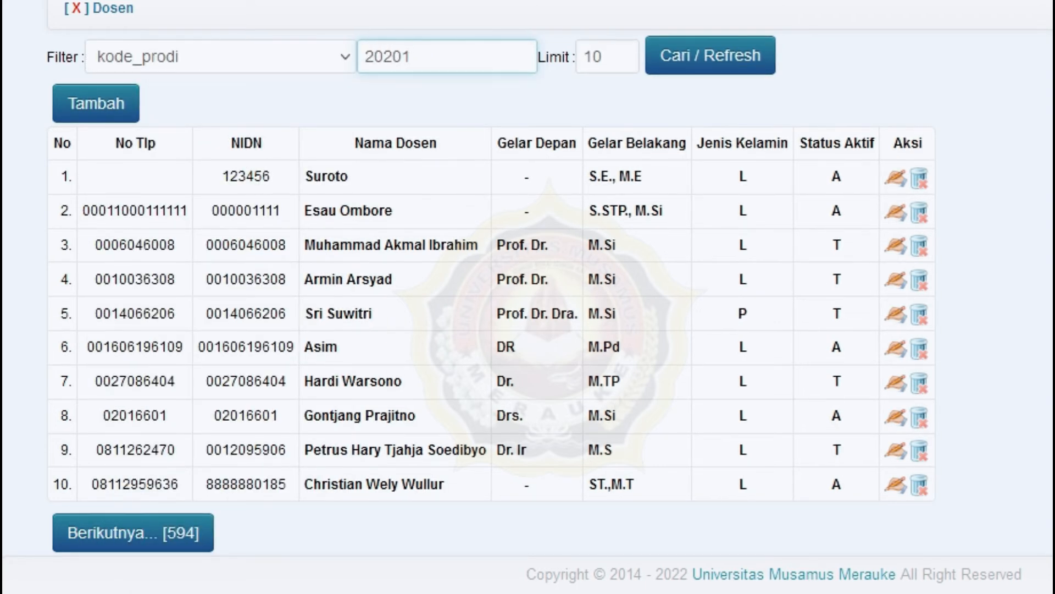
{"action": "left_click", "coordinate": [718, 69]}
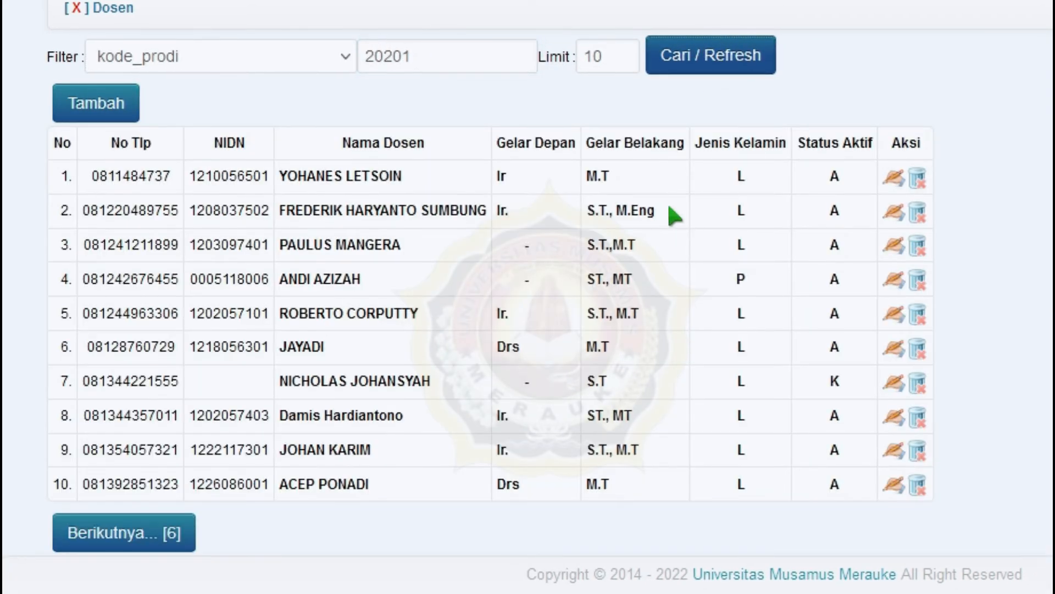
{"action": "left_click", "coordinate": [165, 531]}
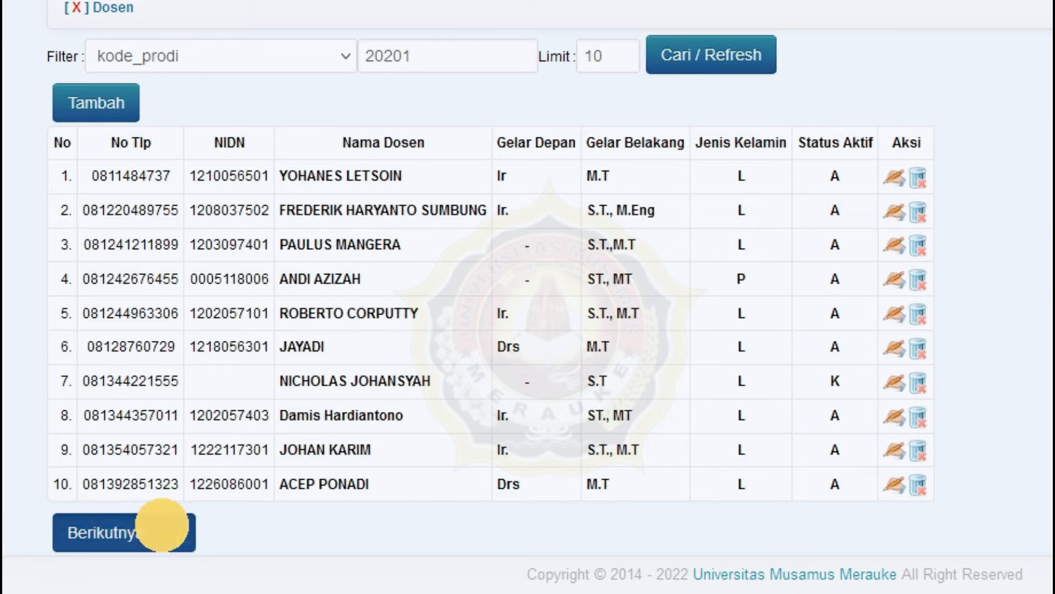
{"action": "scroll", "coordinate": [419, 377], "scroll_direction": "down", "scroll_amount": 3}
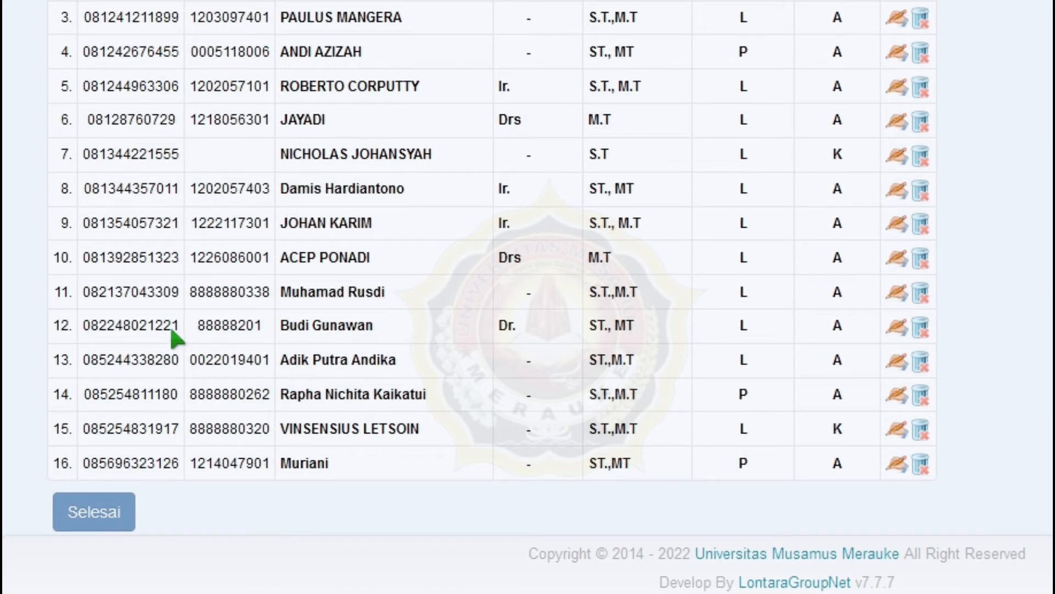
- Enter a PIN for the new lecturer (row 12) in the PIN Dosen field
{"action": "left_click", "coordinate": [896, 329]}
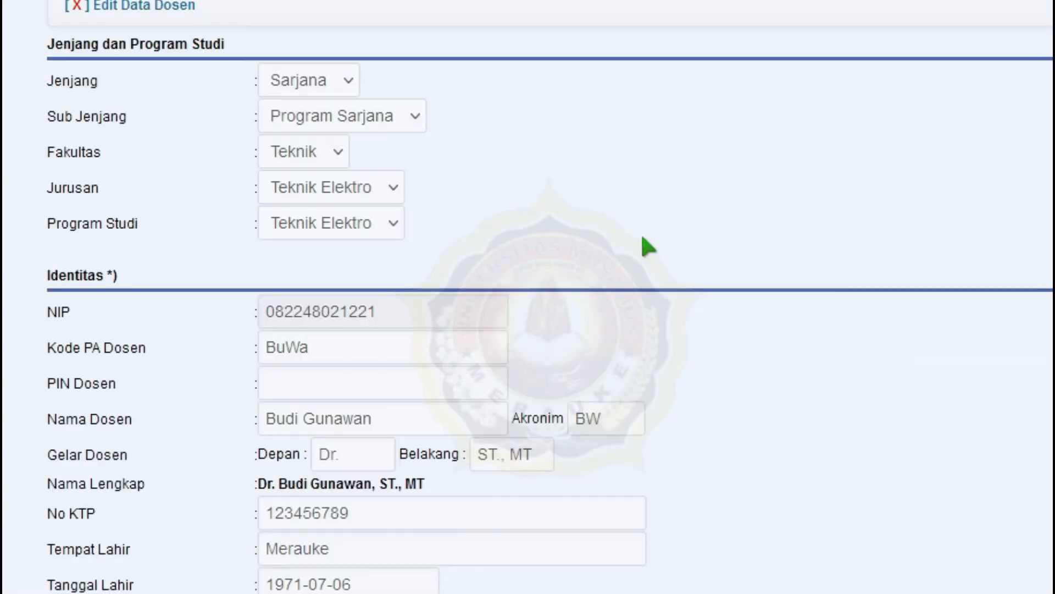
{"action": "scroll", "coordinate": [601, 197], "scroll_direction": "down", "scroll_amount": 2}
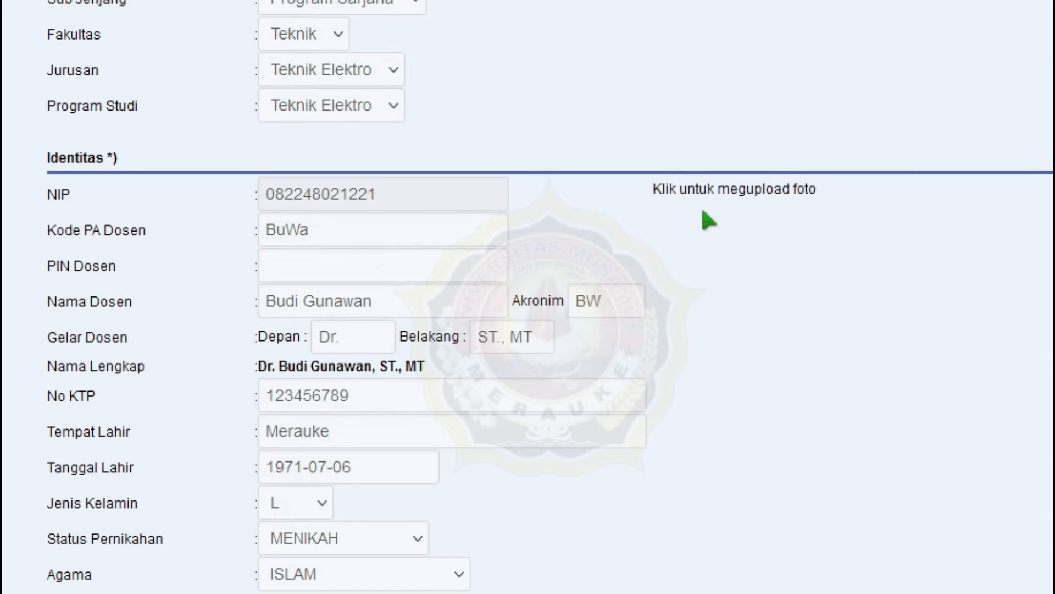
{"action": "left_click", "coordinate": [363, 264]}
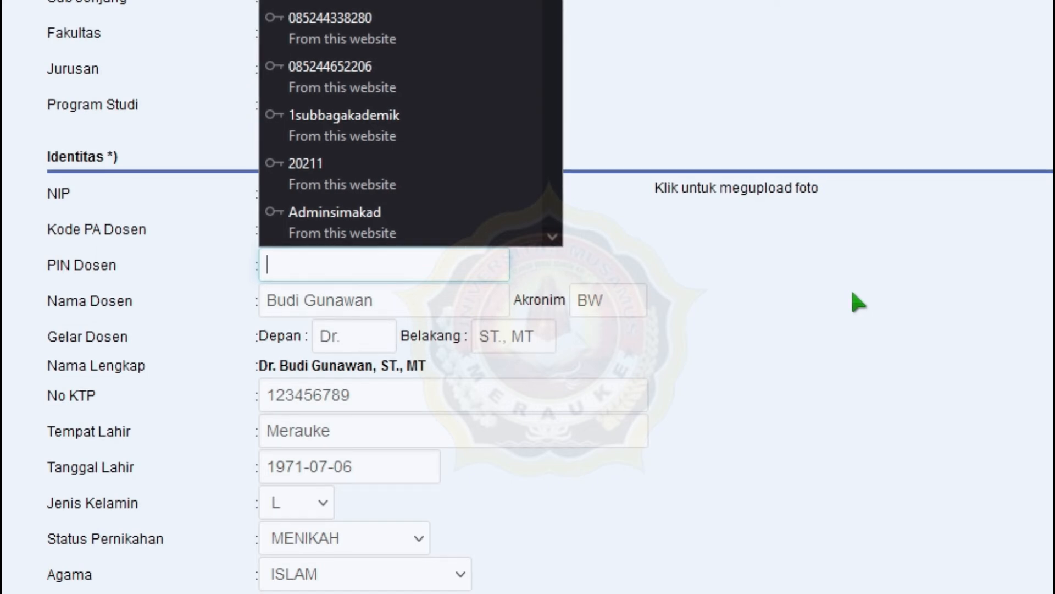
{"action": "type", "text": "123456"}
- Update the lecturer record, close the edit form, and let the browser store the login
{"action": "scroll", "coordinate": [894, 296], "scroll_direction": "down", "scroll_amount": 15}
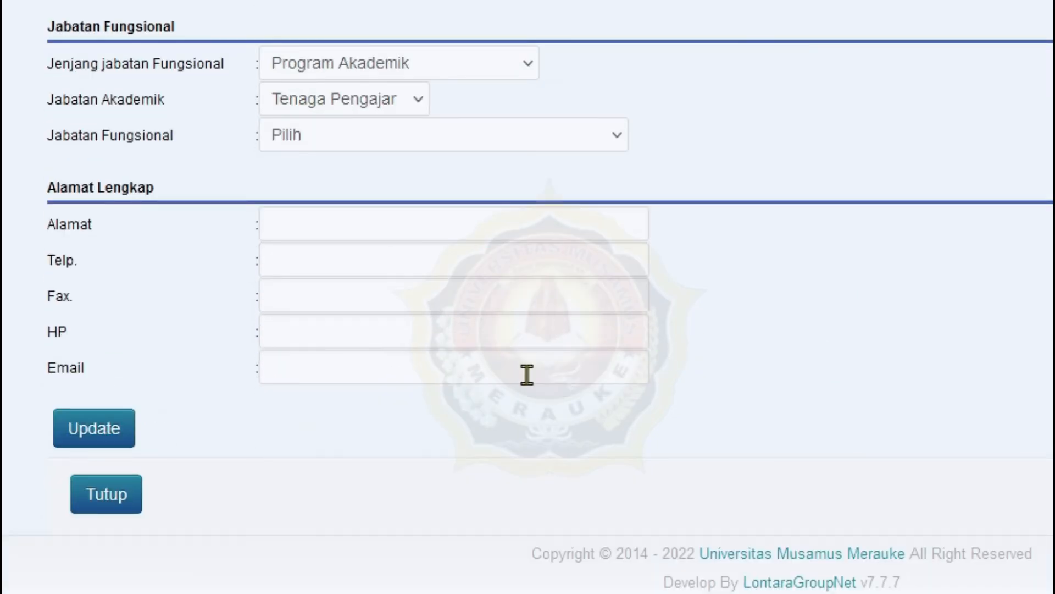
{"action": "left_click", "coordinate": [107, 434]}
{"action": "left_click", "coordinate": [105, 493]}
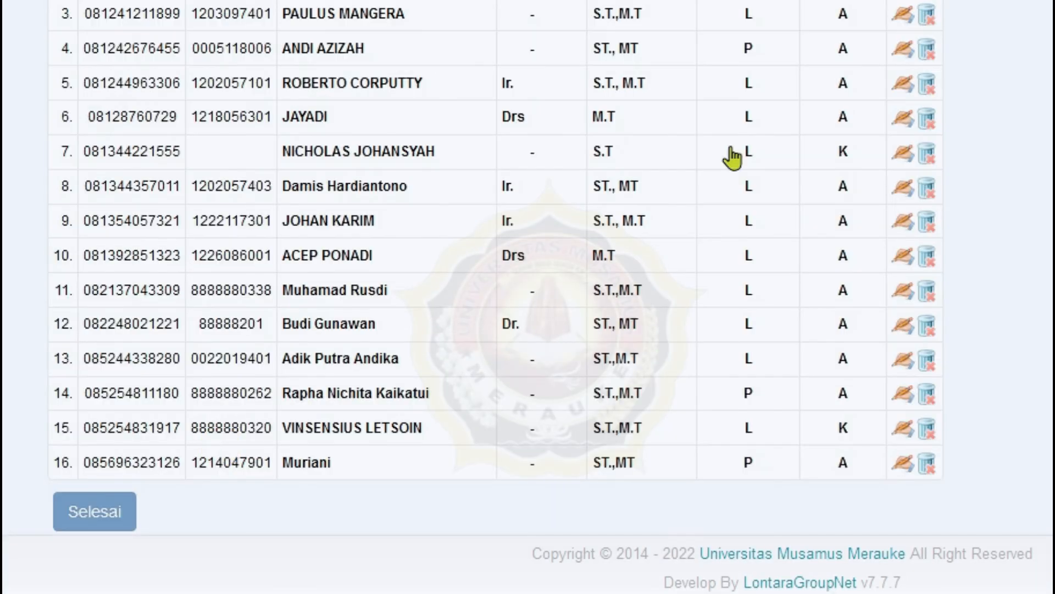
{"action": "left_click", "coordinate": [574, 145]}
- Reload the kode_prodi 20201 list and show the remaining lecturers so all 16 appear
{"action": "left_click", "coordinate": [728, 49]}
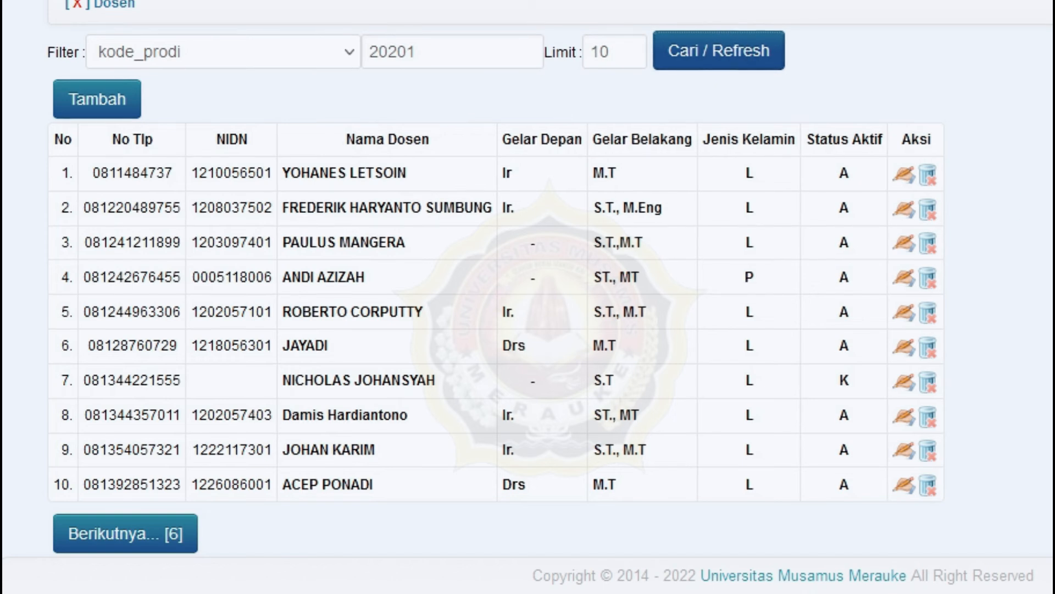
{"action": "left_click", "coordinate": [181, 534]}
{"action": "scroll", "coordinate": [608, 370], "scroll_direction": "down", "scroll_amount": 4}
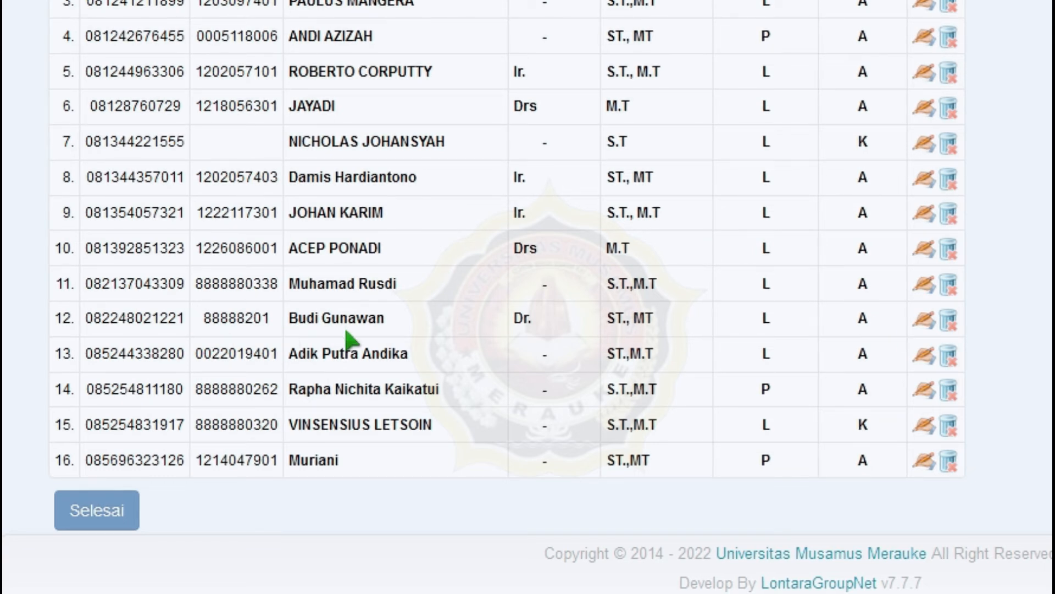
- Select row 12's phone number, then go to SIMAKAD's public home page at simakad.unmus.ac.id
{"action": "double_click", "coordinate": [156, 325]}
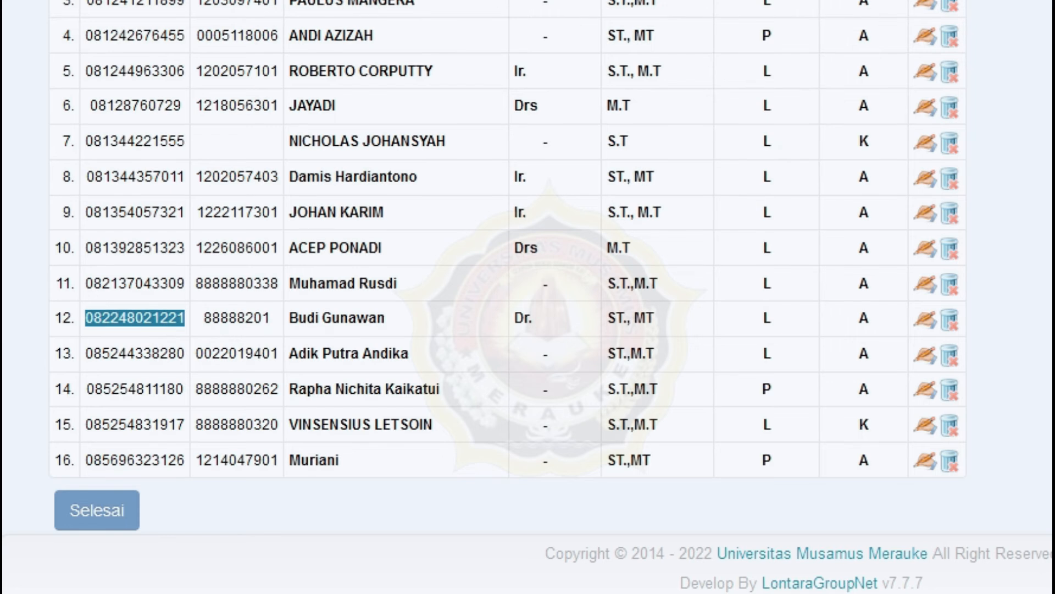
{"action": "scroll", "coordinate": [528, 297], "scroll_direction": "up", "scroll_amount": 4}
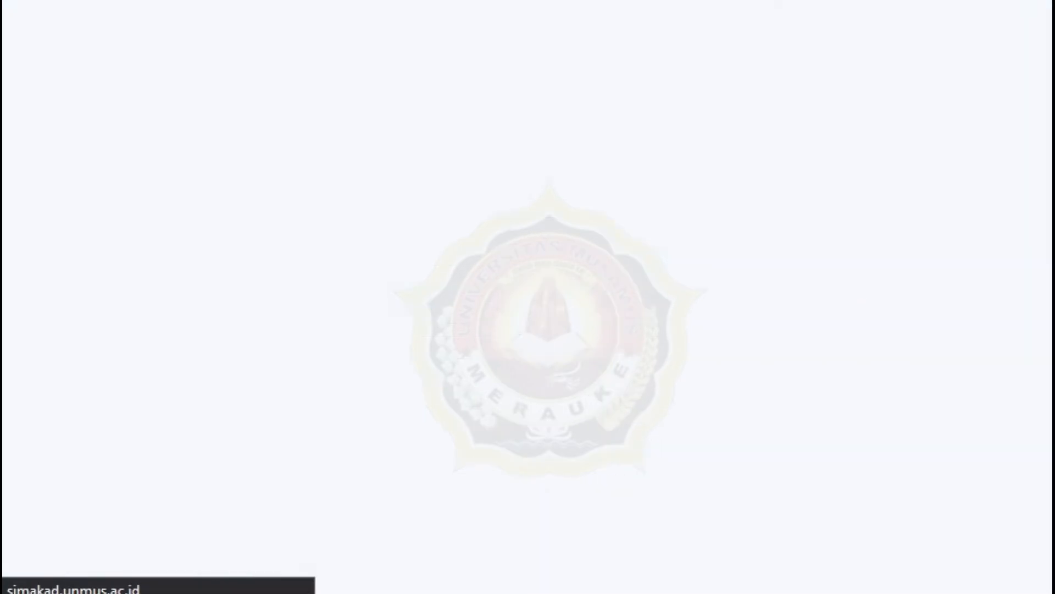
{"action": "left_click", "coordinate": [374, 0]}
{"action": "left_click", "coordinate": [373, 1]}
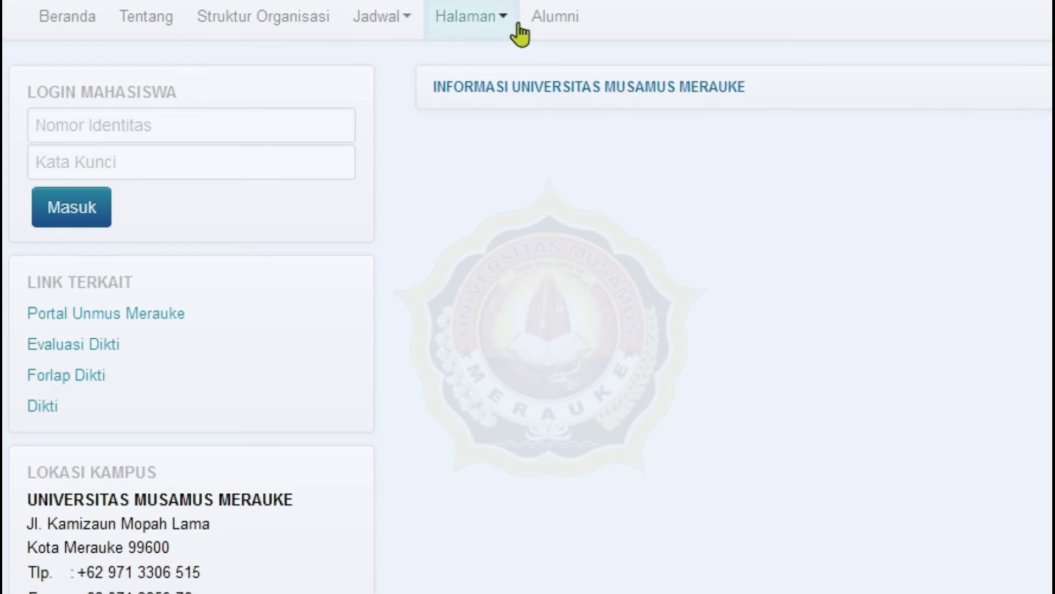
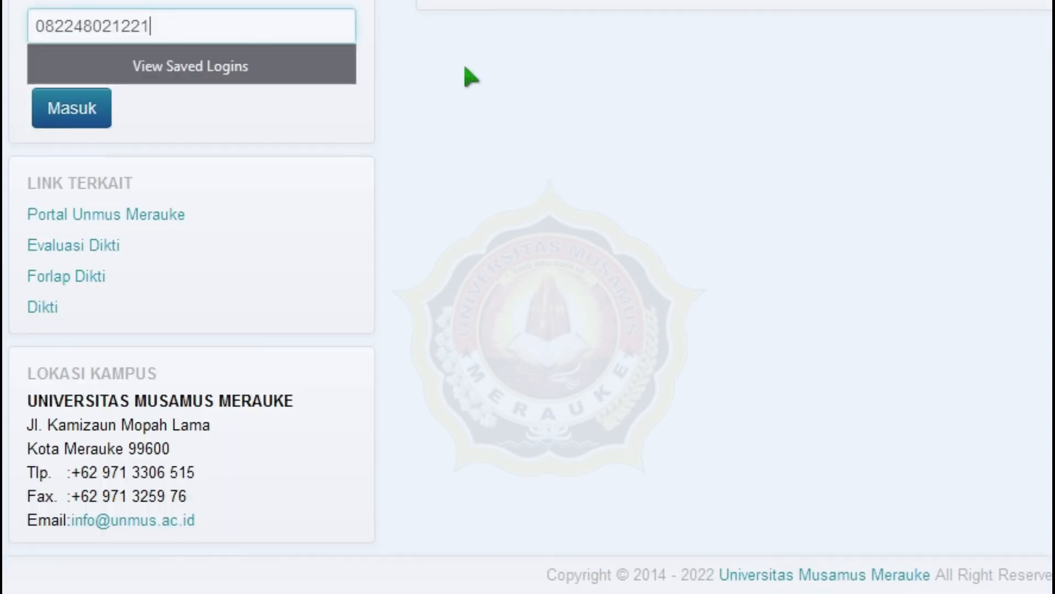
- Sign in with the lecturer password and decline the browser's offer to save it
{"action": "key", "text": "Tab"}
{"action": "type", "text": "••••••"}
{"action": "key", "text": "Return"}
{"action": "left_click", "coordinate": [683, 149]}
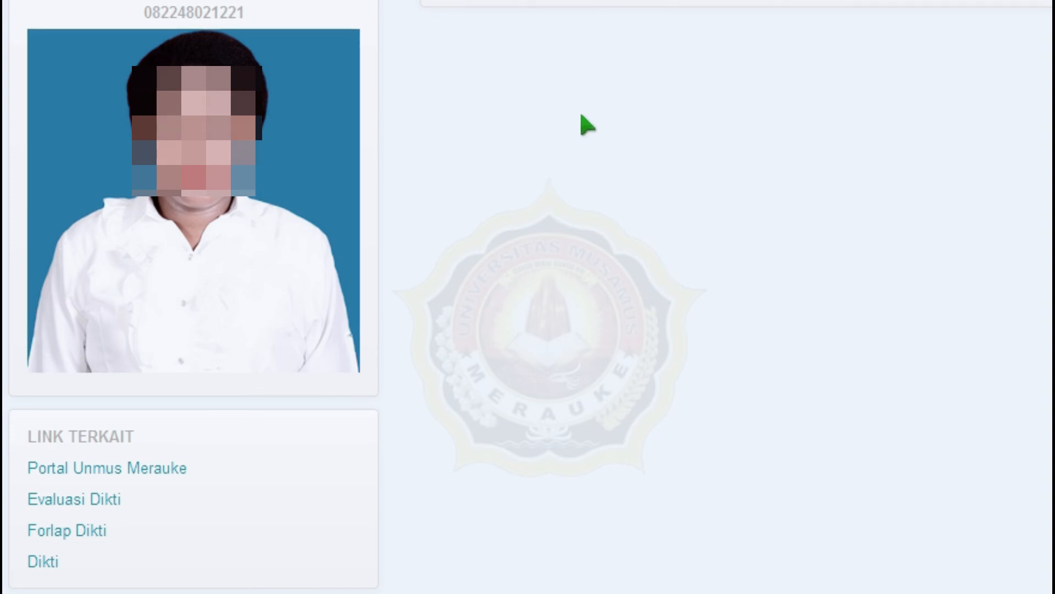
{"action": "scroll", "coordinate": [602, 146], "scroll_direction": "down", "scroll_amount": 5}
{"action": "scroll", "coordinate": [605, 148], "scroll_direction": "up", "scroll_amount": 5}
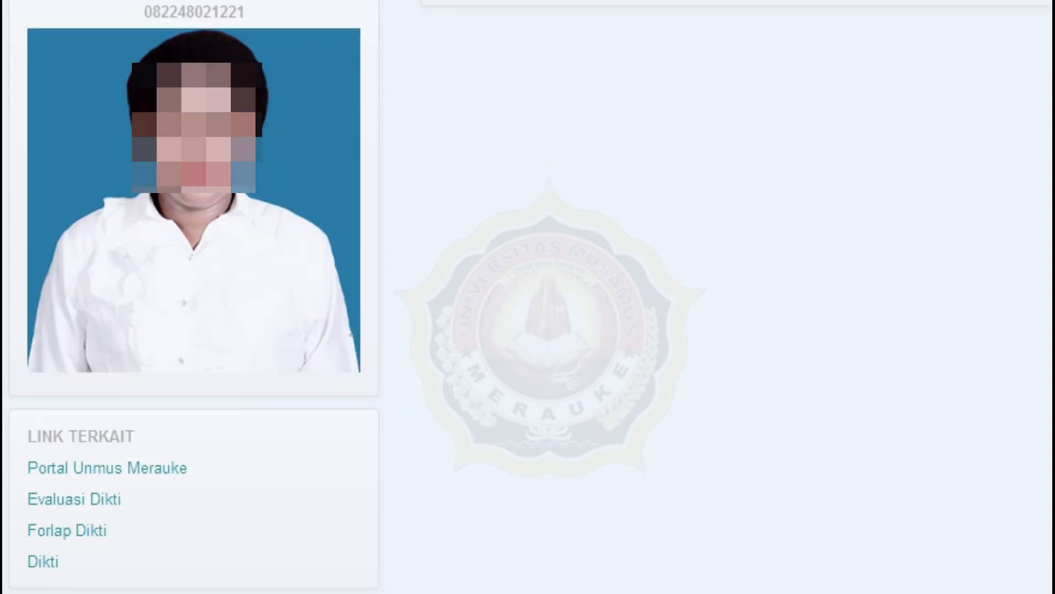
- Open Biodata Dosen from Profil Dosen and scroll through the identity, position and address fields
{"action": "mouse_move", "coordinate": [550, 1]}
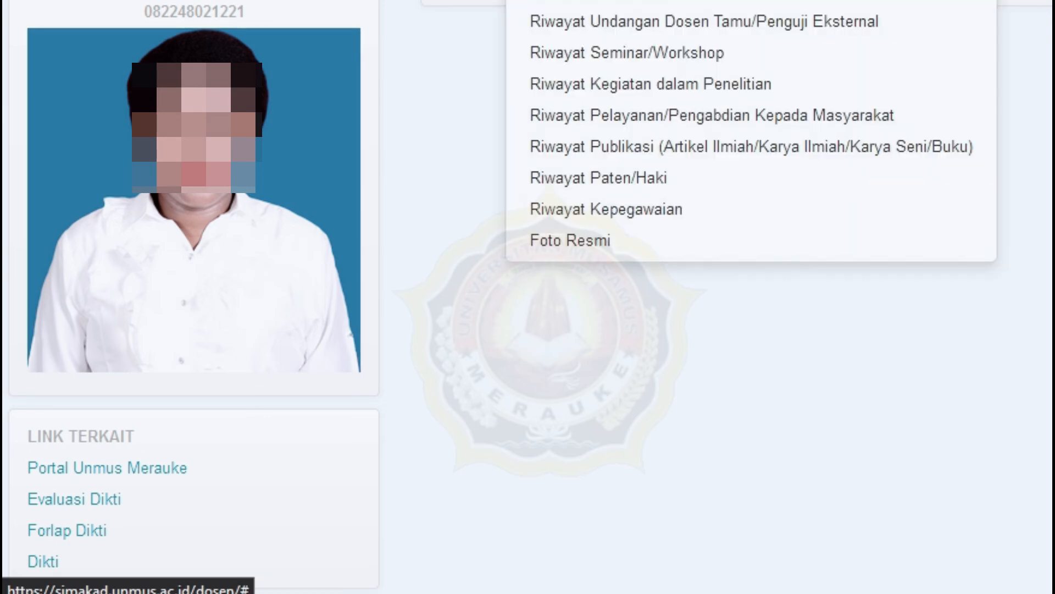
{"action": "left_click", "coordinate": [561, 1]}
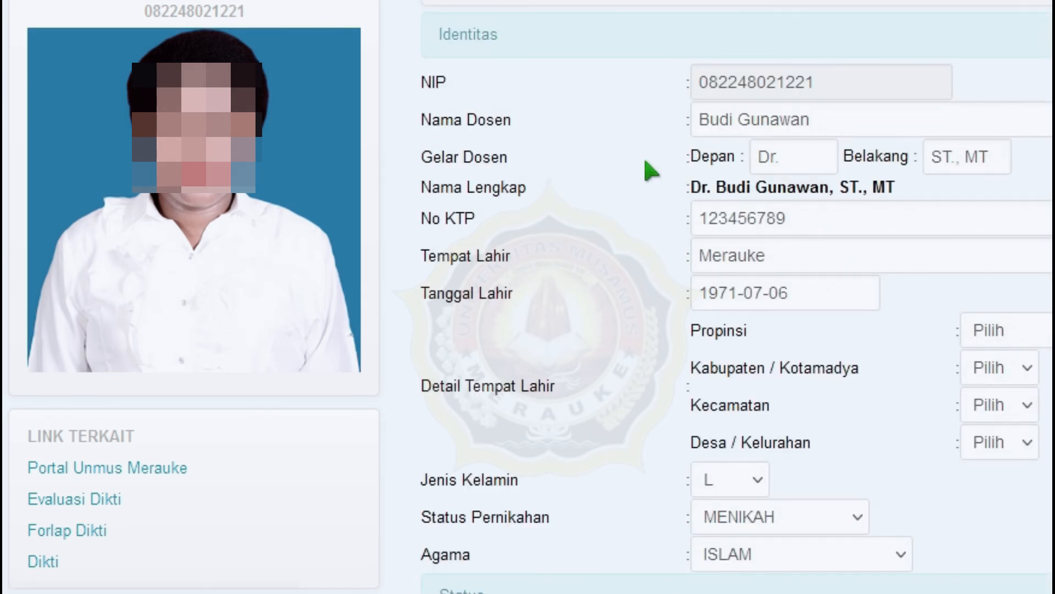
{"action": "scroll", "coordinate": [546, 151], "scroll_direction": "down", "scroll_amount": 2}
{"action": "scroll", "coordinate": [549, 165], "scroll_direction": "down", "scroll_amount": 10}
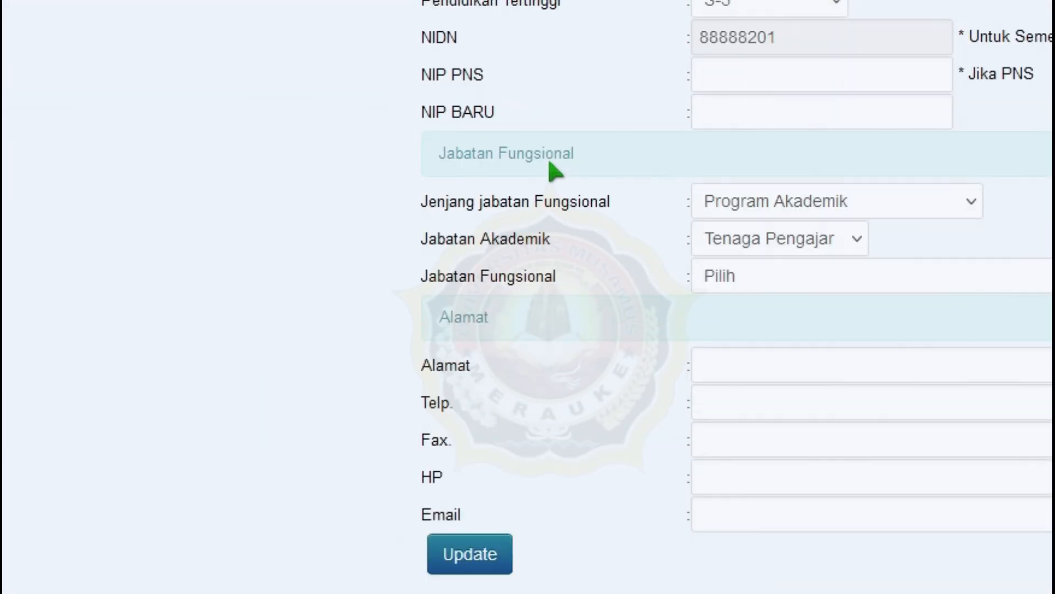
{"action": "scroll", "coordinate": [775, 234], "scroll_direction": "down", "scroll_amount": 2}
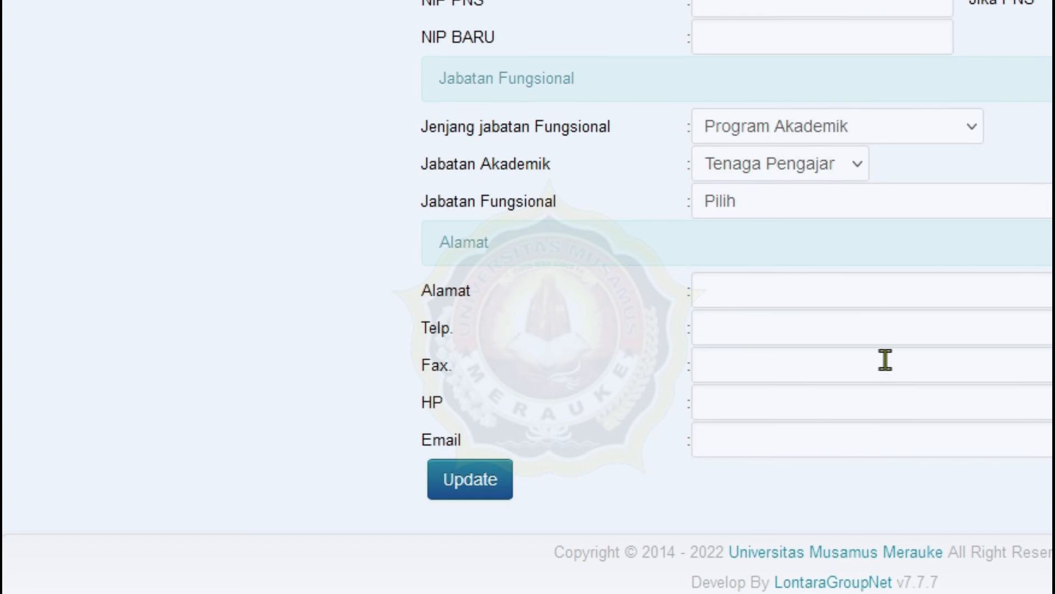
{"action": "scroll", "coordinate": [885, 360], "scroll_direction": "up", "scroll_amount": 8}
{"action": "scroll", "coordinate": [888, 366], "scroll_direction": "up", "scroll_amount": 7}
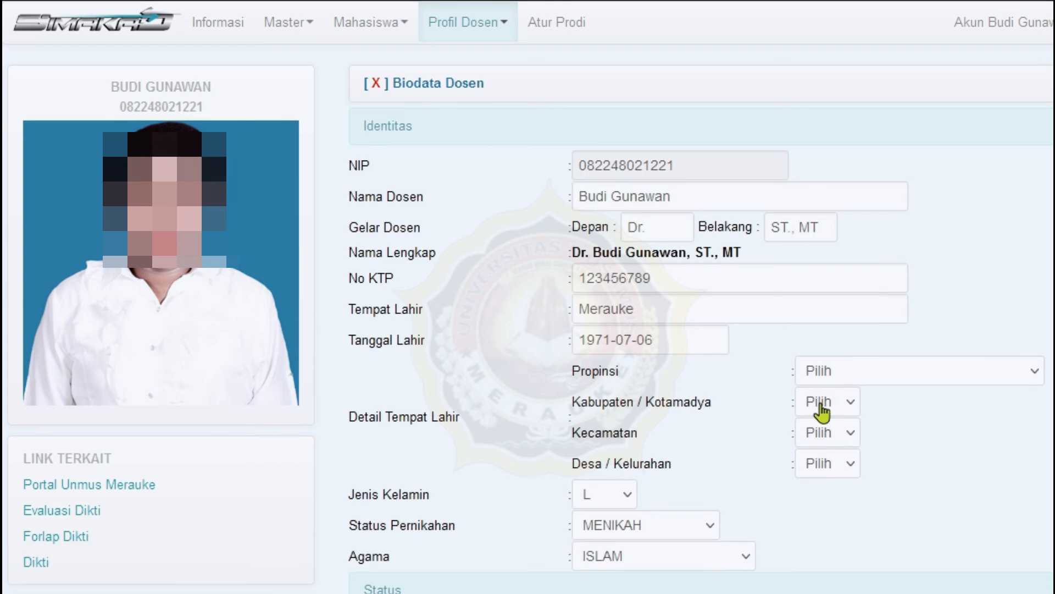
- Upload IMG_20170907_094753.jpg from Local Disk (E:) > FILE FOTO > Bali as the profile photo
{"action": "left_click", "coordinate": [199, 285]}
{"action": "left_click", "coordinate": [76, 136]}
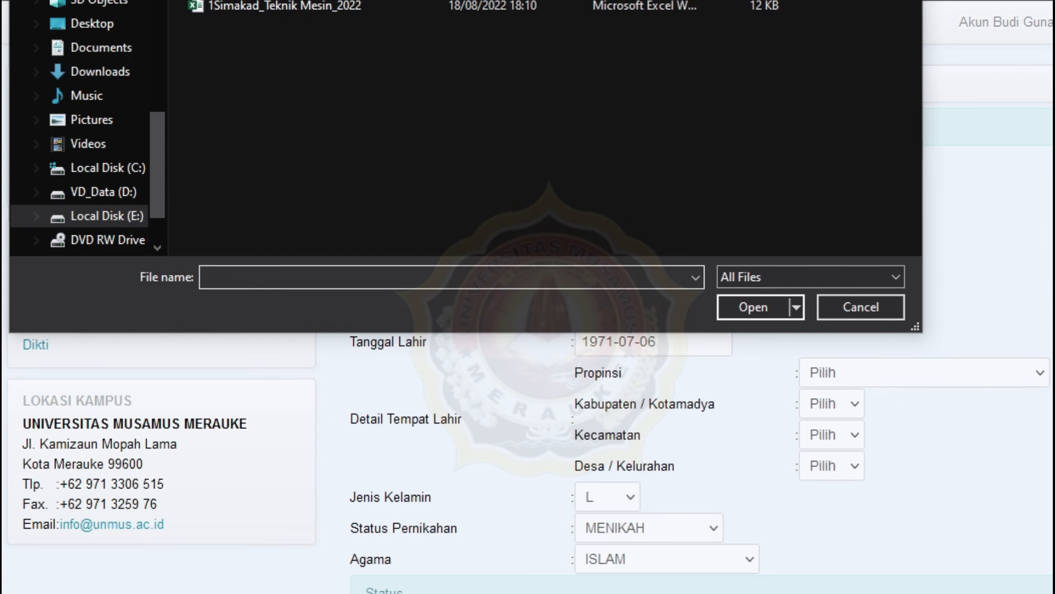
{"action": "scroll", "coordinate": [375, 133], "scroll_direction": "up", "scroll_amount": 5}
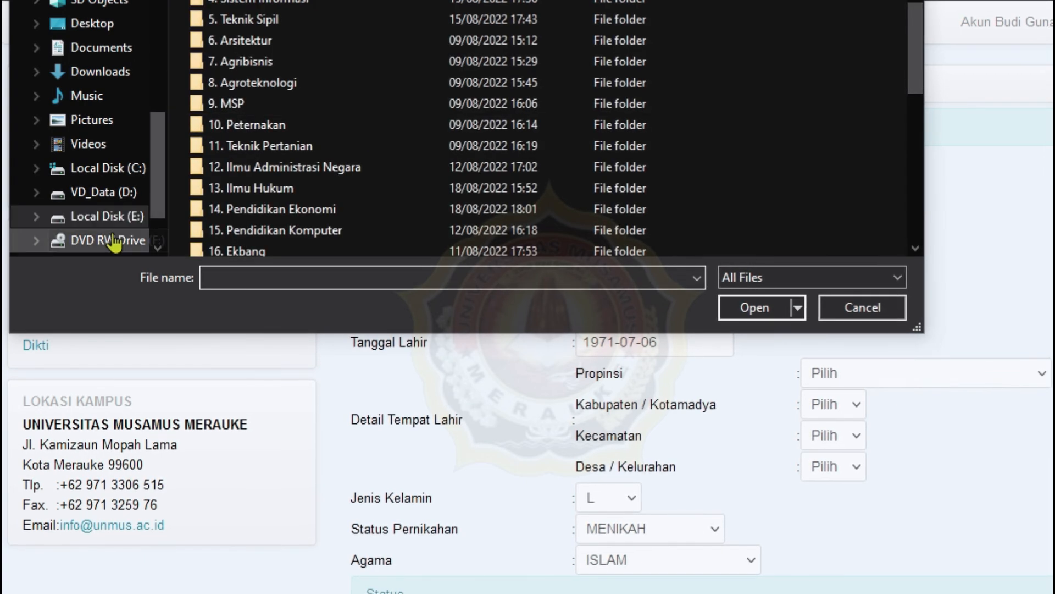
{"action": "left_click", "coordinate": [104, 192]}
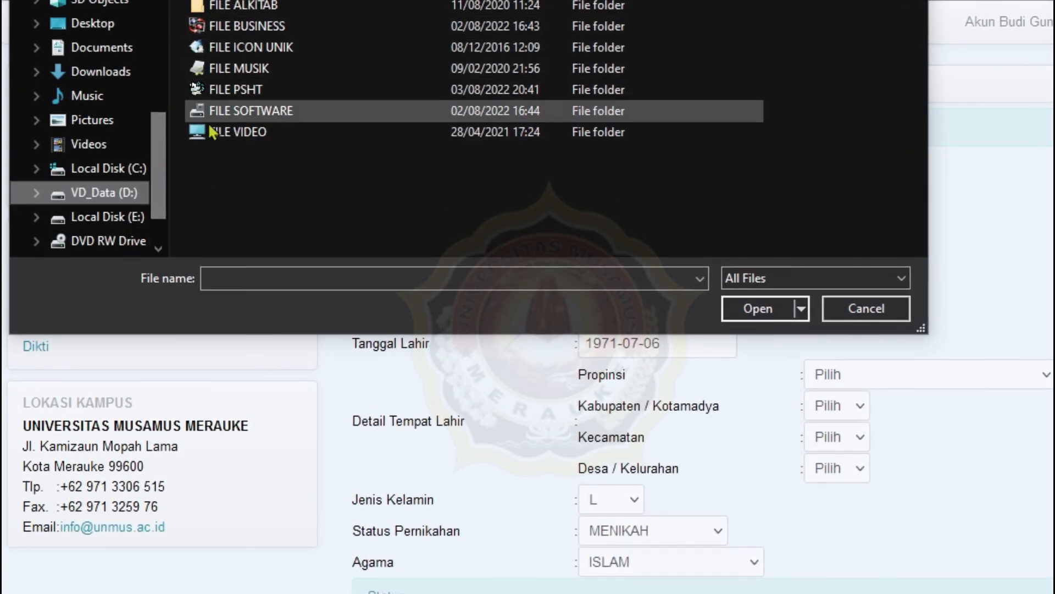
{"action": "left_click", "coordinate": [138, 216]}
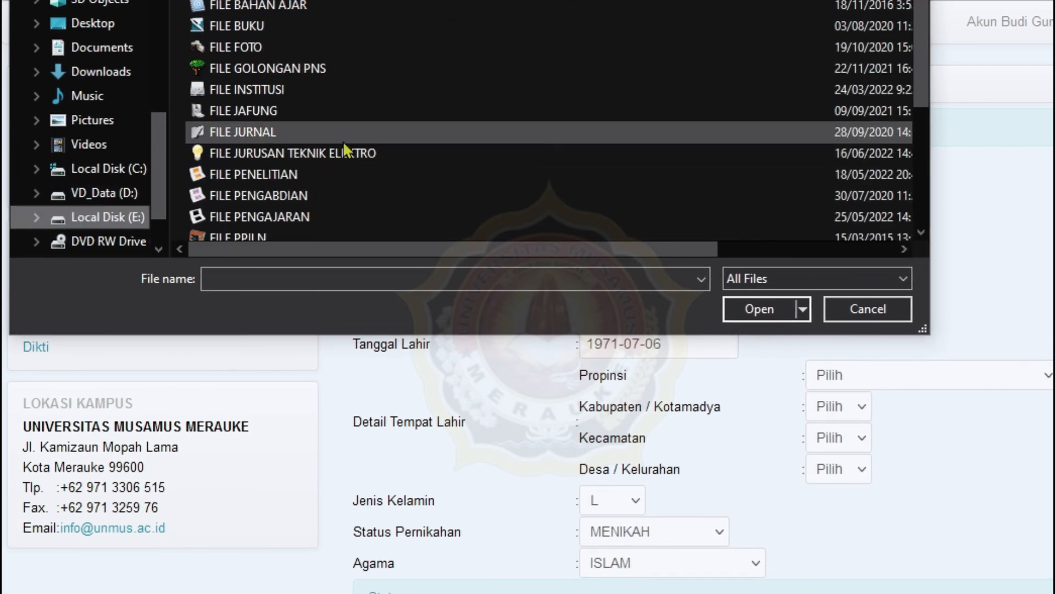
{"action": "double_click", "coordinate": [282, 47]}
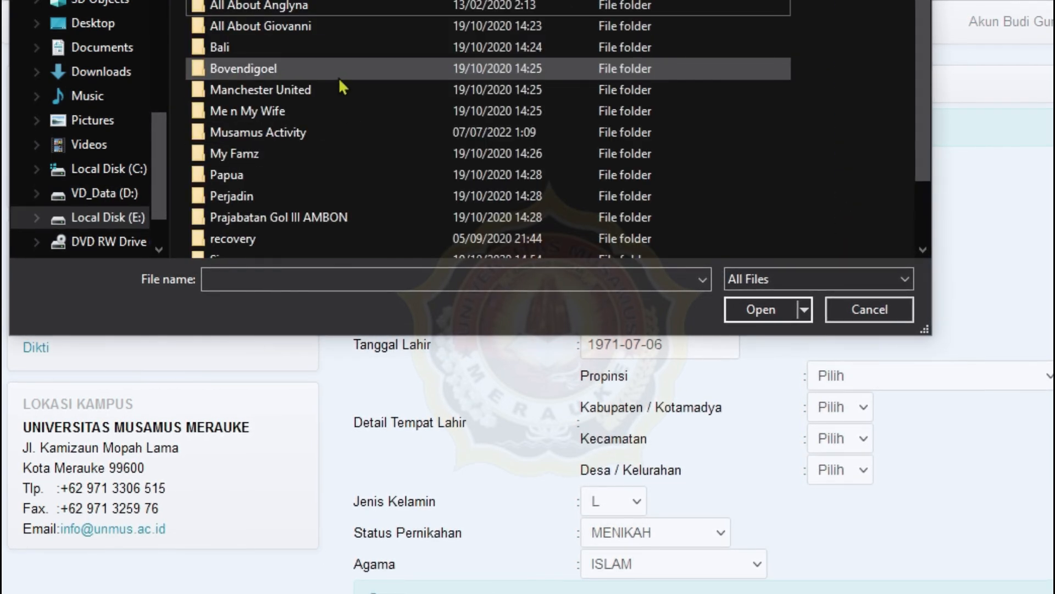
{"action": "double_click", "coordinate": [300, 46]}
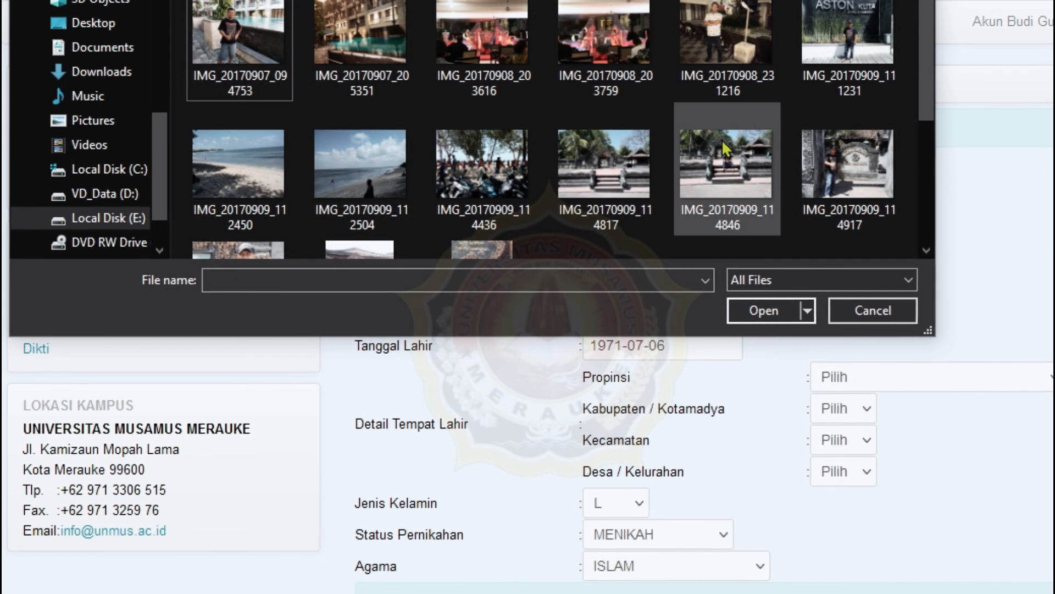
{"action": "left_click", "coordinate": [224, 43]}
{"action": "left_click", "coordinate": [764, 310]}
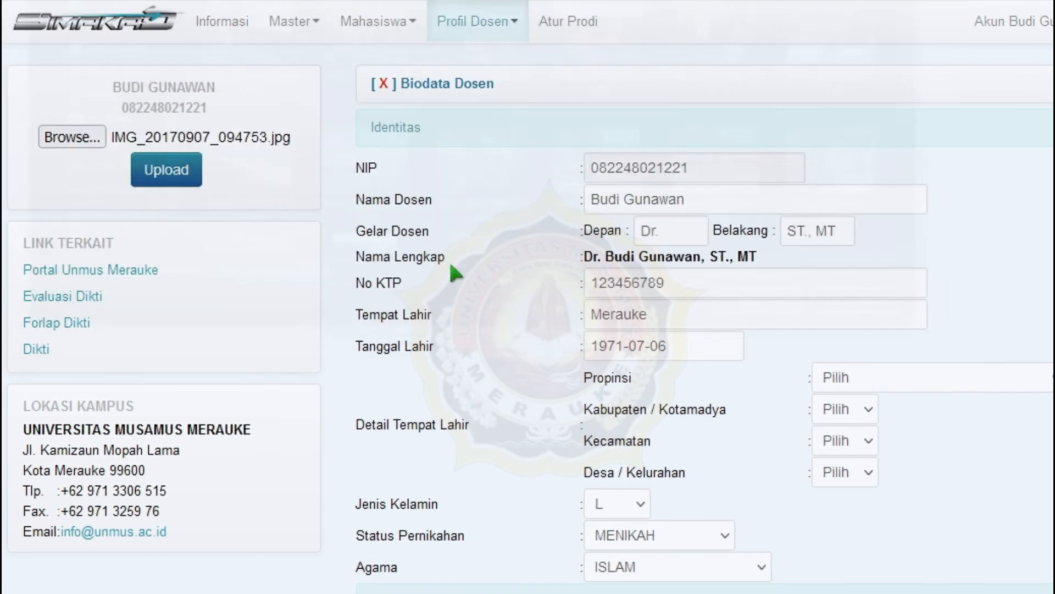
{"action": "left_click", "coordinate": [166, 168]}
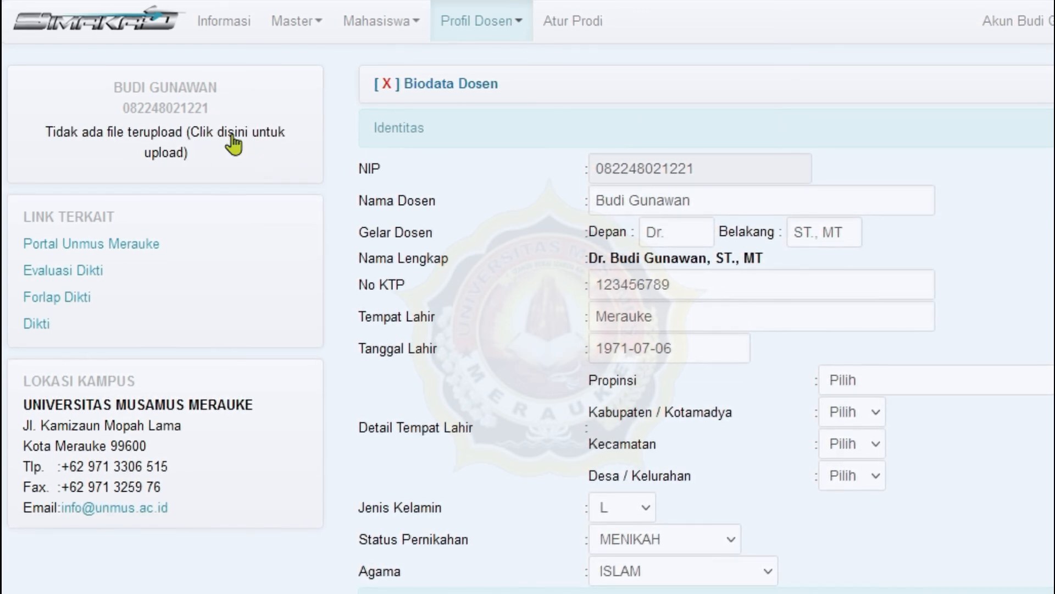
- Upload IMG_20170909_115111small.jpg as the profile photo and check it beside the biodata
{"action": "left_click", "coordinate": [187, 150]}
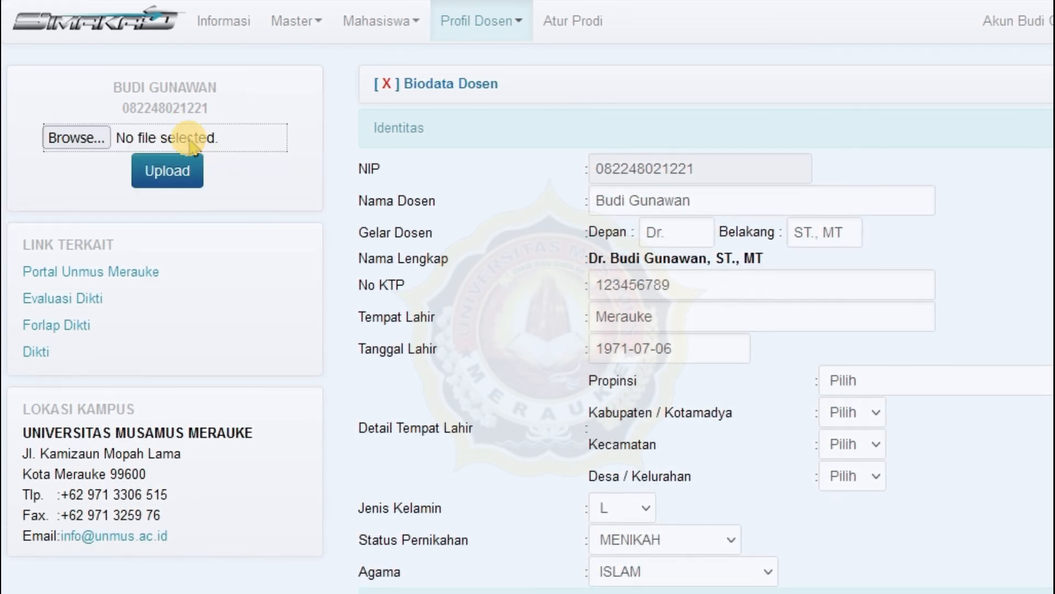
{"action": "left_click", "coordinate": [79, 144]}
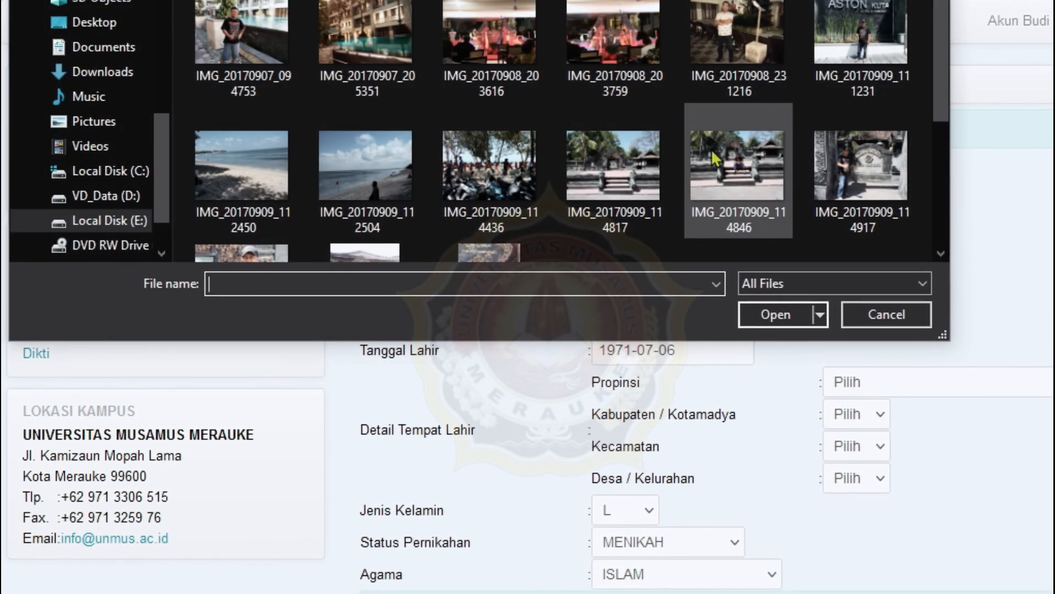
{"action": "left_click", "coordinate": [599, 193]}
{"action": "scroll", "coordinate": [599, 194], "scroll_direction": "down", "scroll_amount": 3}
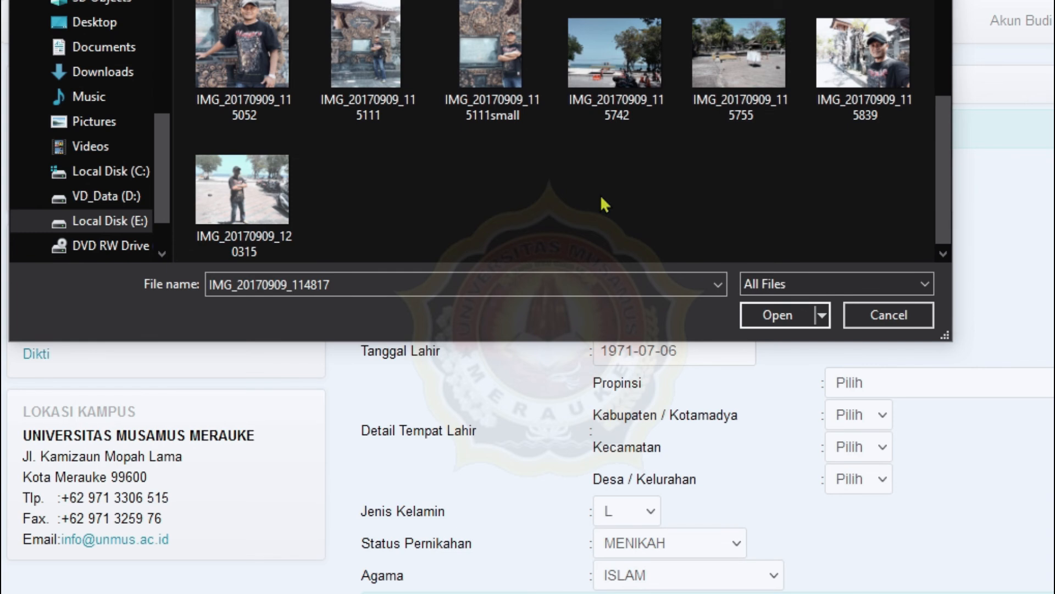
{"action": "left_click", "coordinate": [507, 84]}
{"action": "left_click", "coordinate": [781, 315]}
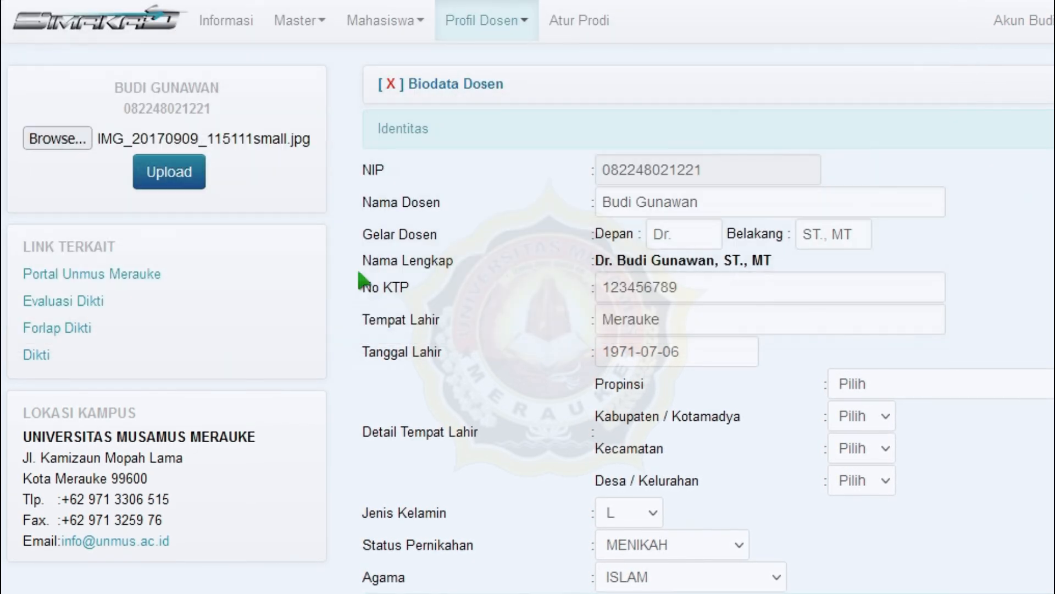
{"action": "left_click", "coordinate": [190, 175]}
{"action": "scroll", "coordinate": [268, 299], "scroll_direction": "down", "scroll_amount": 4}
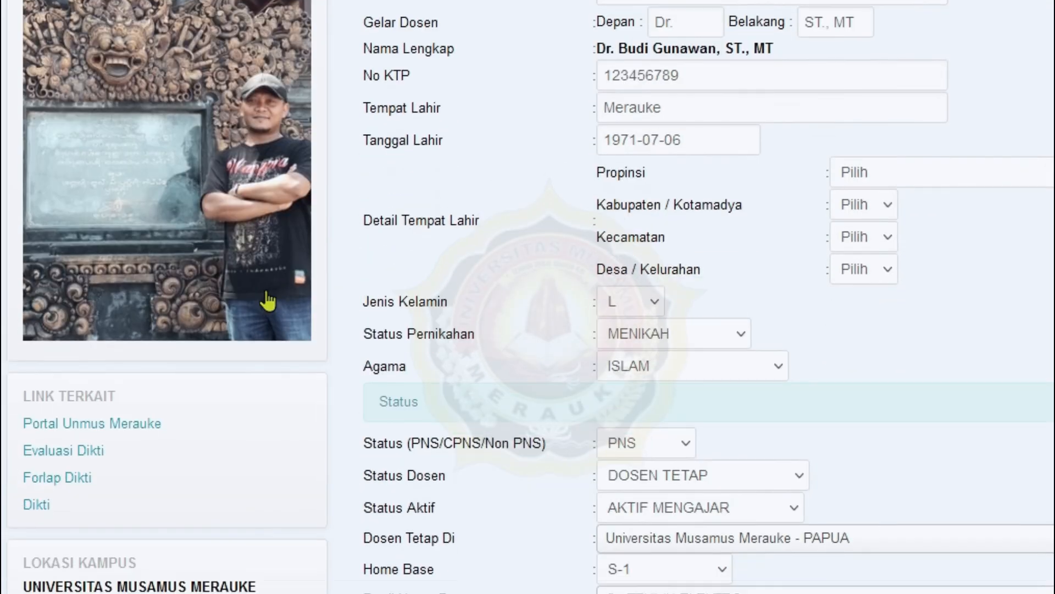
{"action": "scroll", "coordinate": [268, 299], "scroll_direction": "down", "scroll_amount": 2}
{"action": "scroll", "coordinate": [365, 293], "scroll_direction": "up", "scroll_amount": 6}
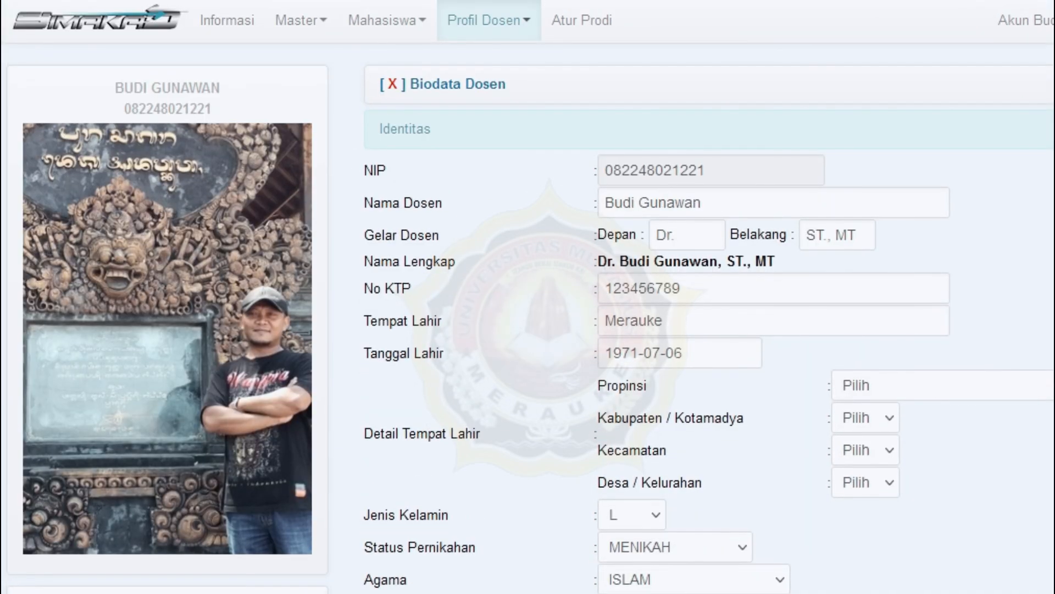
- Save the lecturer biodata with Update
{"action": "left_click", "coordinate": [484, 1]}
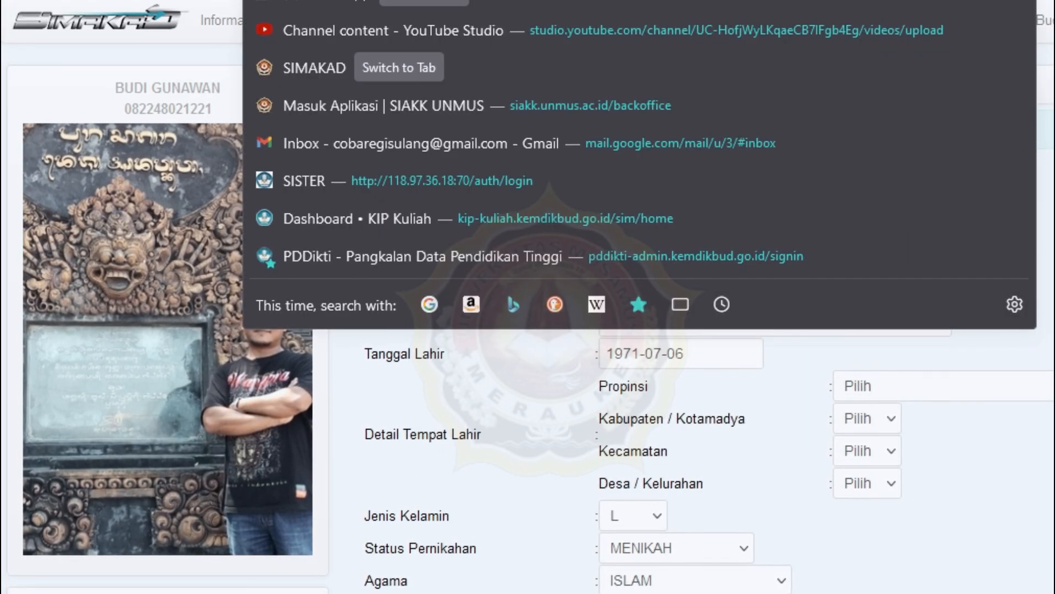
{"action": "key", "text": "Escape"}
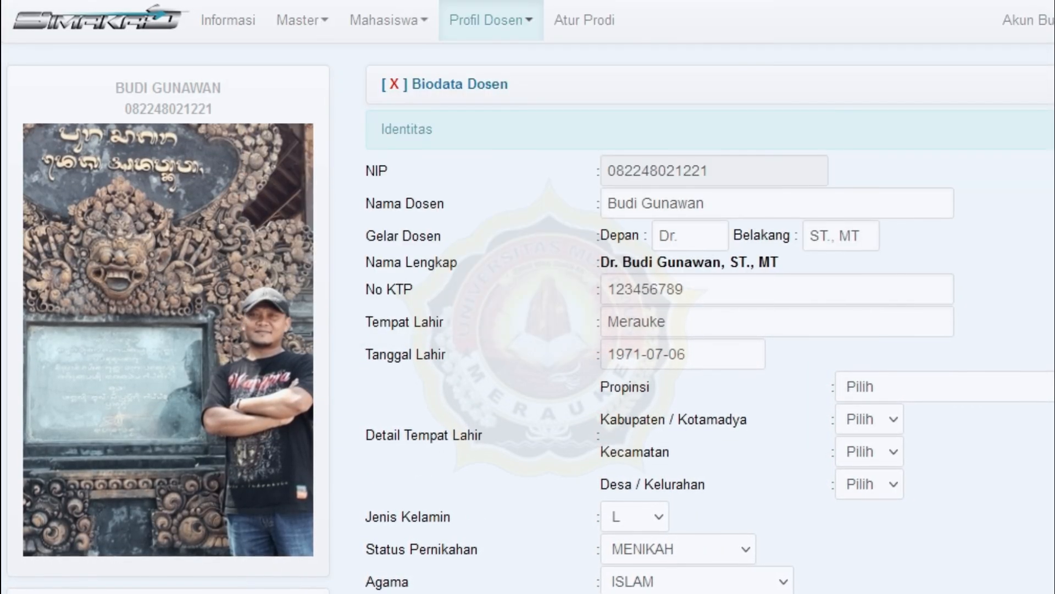
{"action": "left_click", "coordinate": [502, 22]}
{"action": "scroll", "coordinate": [892, 296], "scroll_direction": "down", "scroll_amount": 10}
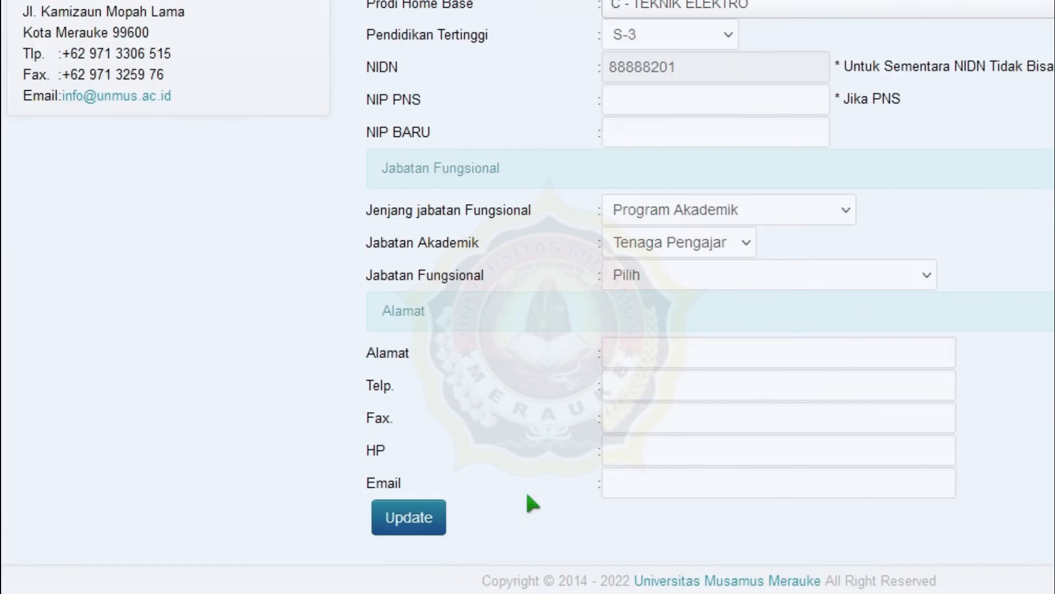
{"action": "left_click", "coordinate": [417, 518]}
- Reopen Profil Dosen > Biodata, then log out to the Login Dosen page
{"action": "left_click", "coordinate": [487, 25]}
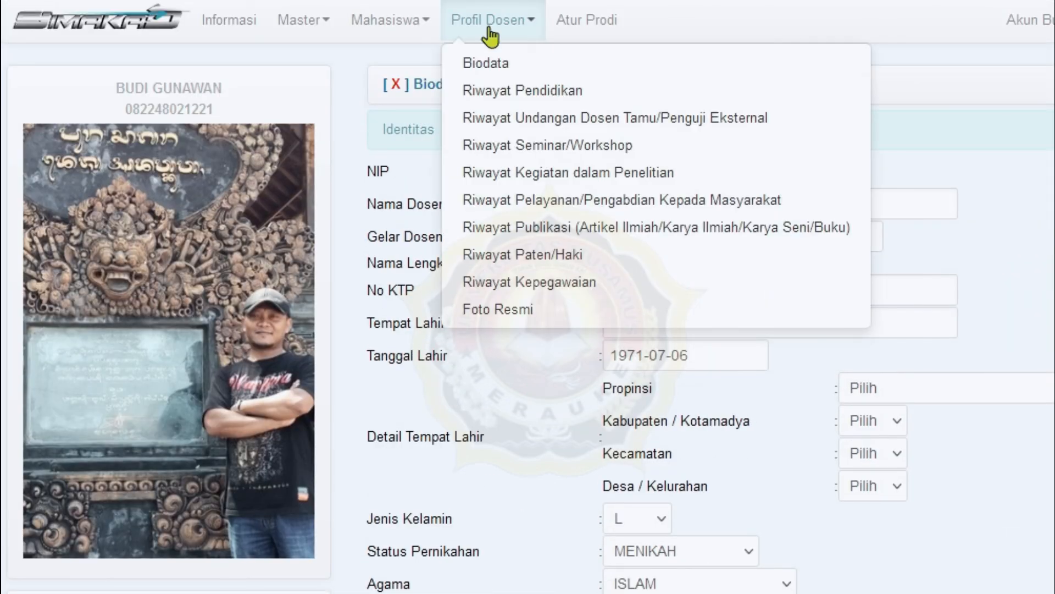
{"action": "left_click", "coordinate": [508, 64]}
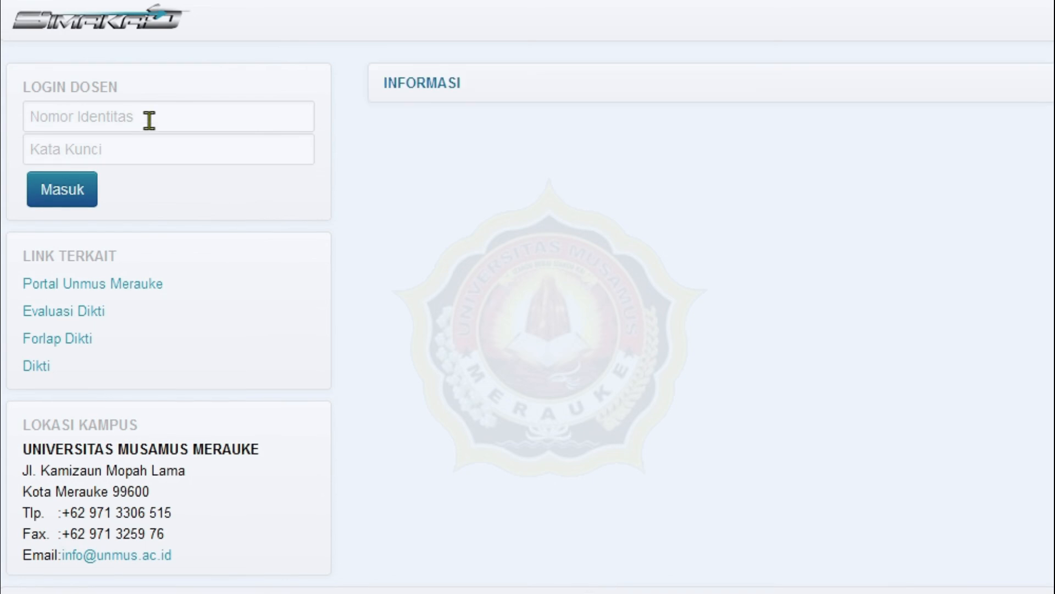
{"action": "left_click", "coordinate": [147, 117]}
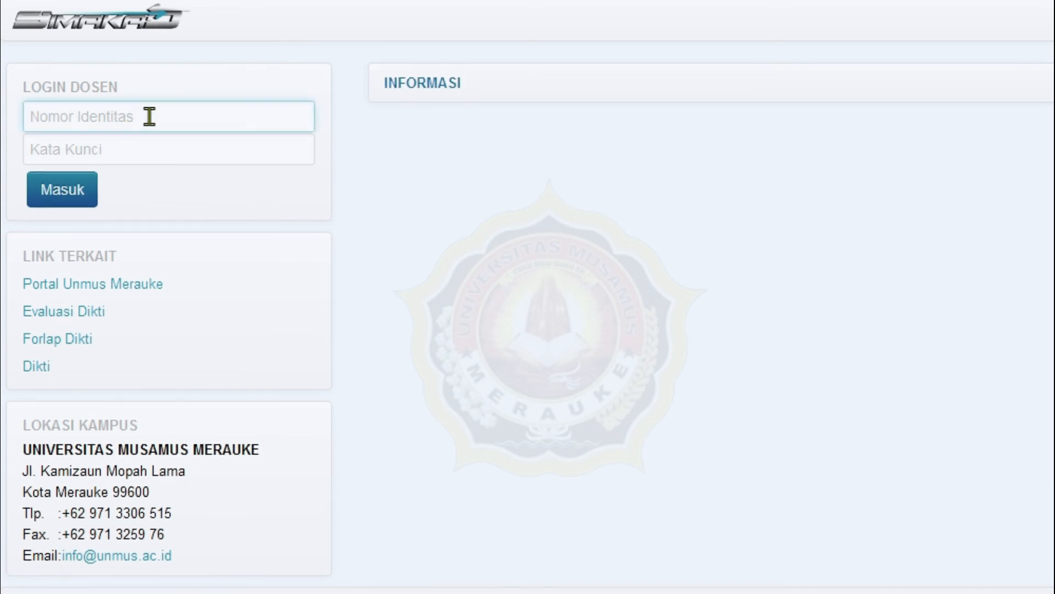
- Log back in with the lecturer's identity number and password, decline saving it, and check the sidebar photo
{"action": "key", "text": "ctrl+v"}
{"action": "left_click", "coordinate": [236, 149]}
{"action": "type", "text": "•••••"}
{"action": "left_click", "coordinate": [41, 205]}
{"action": "left_click", "coordinate": [603, 219]}
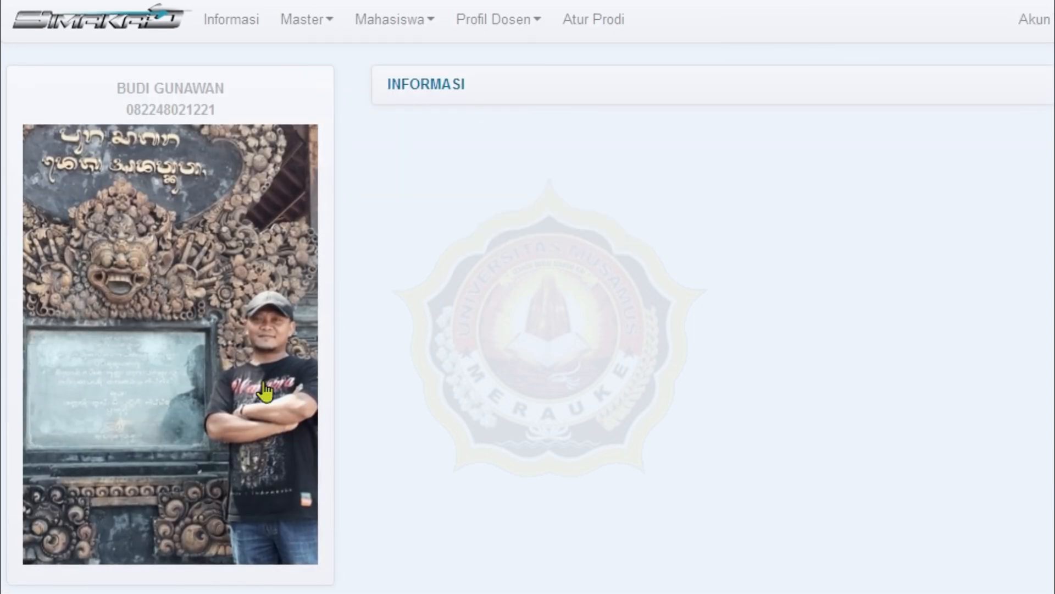
{"action": "scroll", "coordinate": [221, 339], "scroll_direction": "down", "scroll_amount": 5}
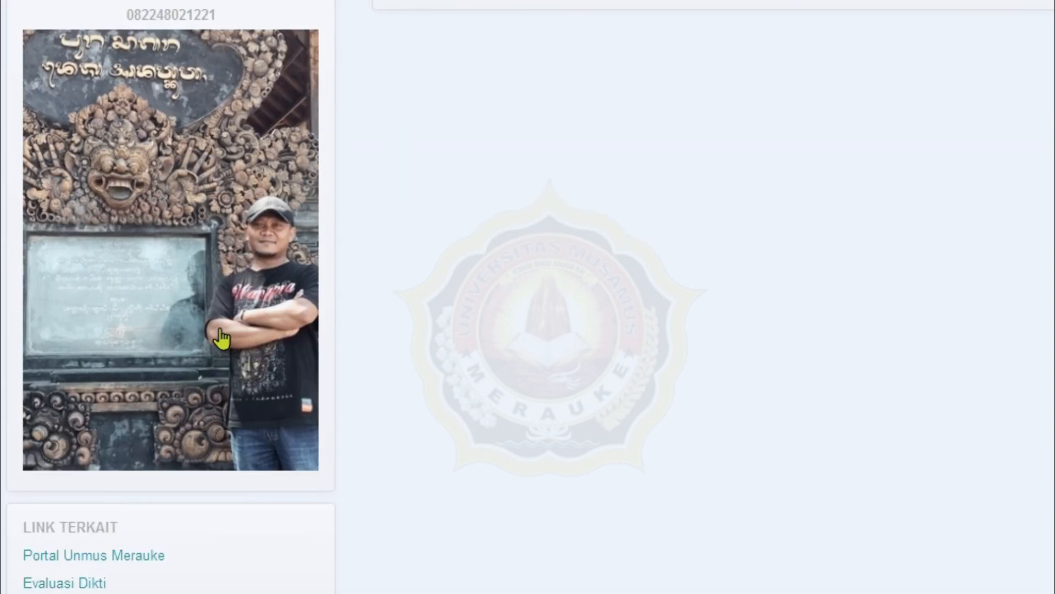
{"action": "scroll", "coordinate": [233, 339], "scroll_direction": "up", "scroll_amount": 3}
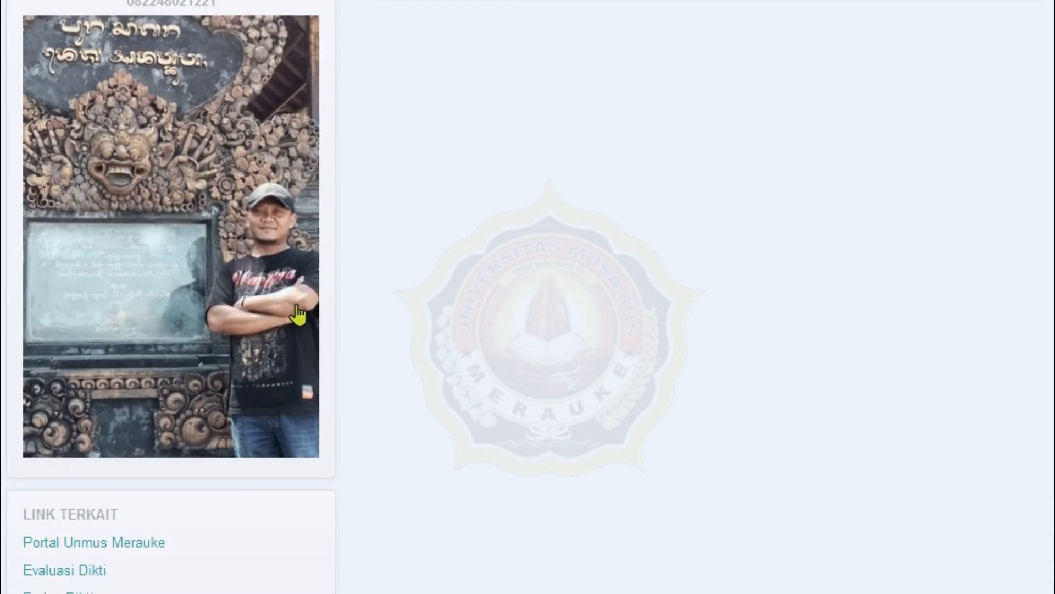
{"action": "scroll", "coordinate": [298, 314], "scroll_direction": "up", "scroll_amount": 2}
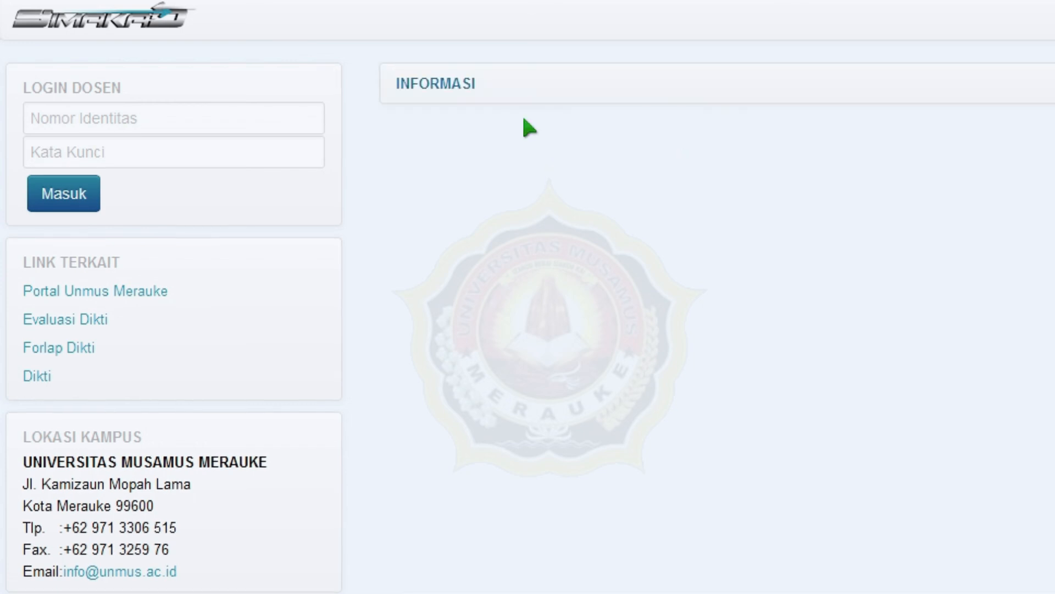
{"action": "key", "text": "ctrl+l"}
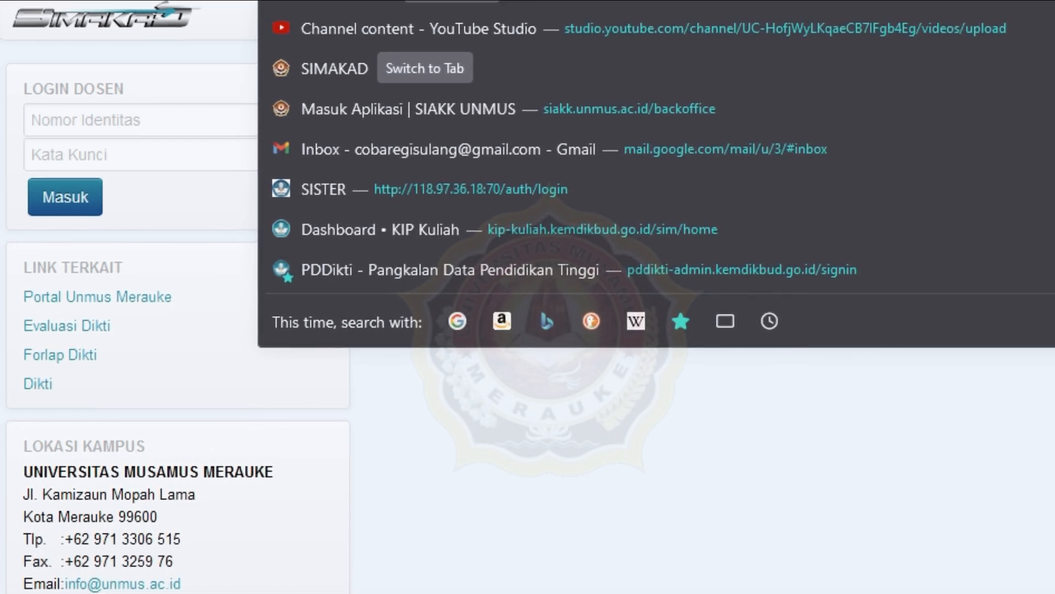
{"action": "key", "text": "Escape"}
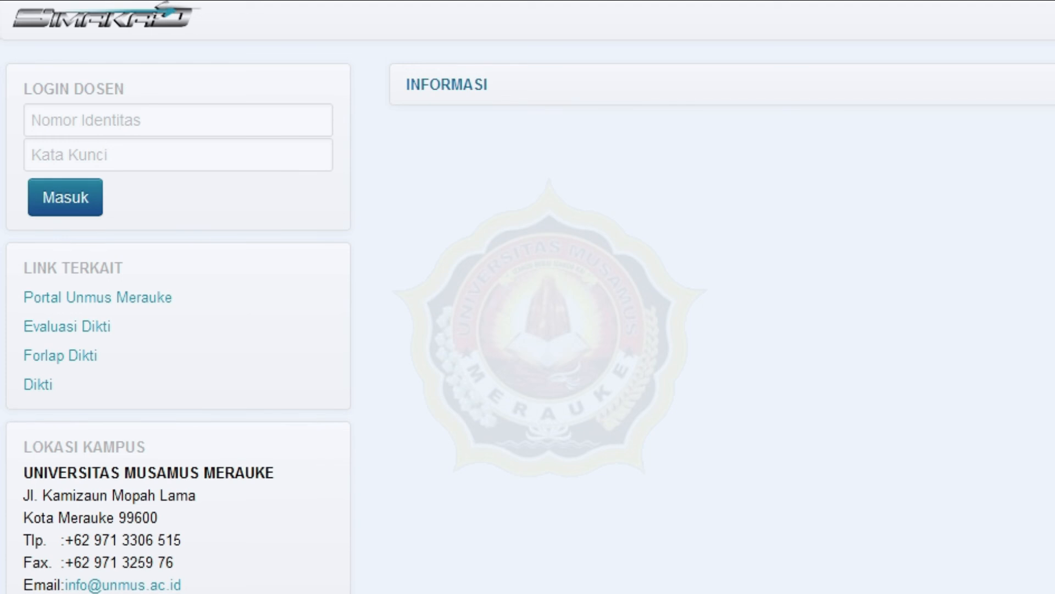
{"action": "key", "text": "ctrl+l"}
{"action": "key", "text": "Escape"}
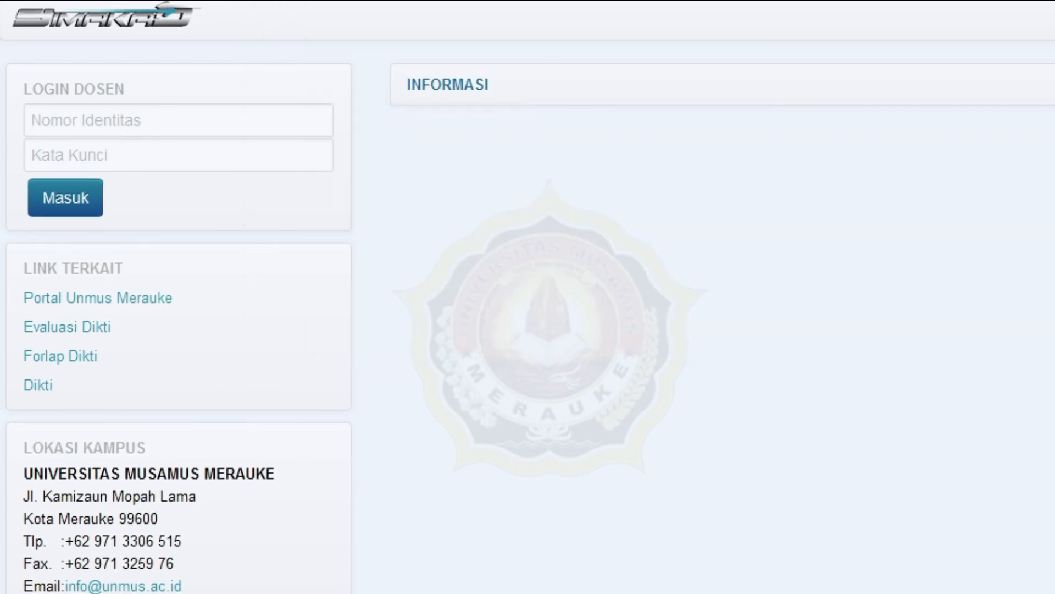
{"action": "key", "text": "ctrl+l"}
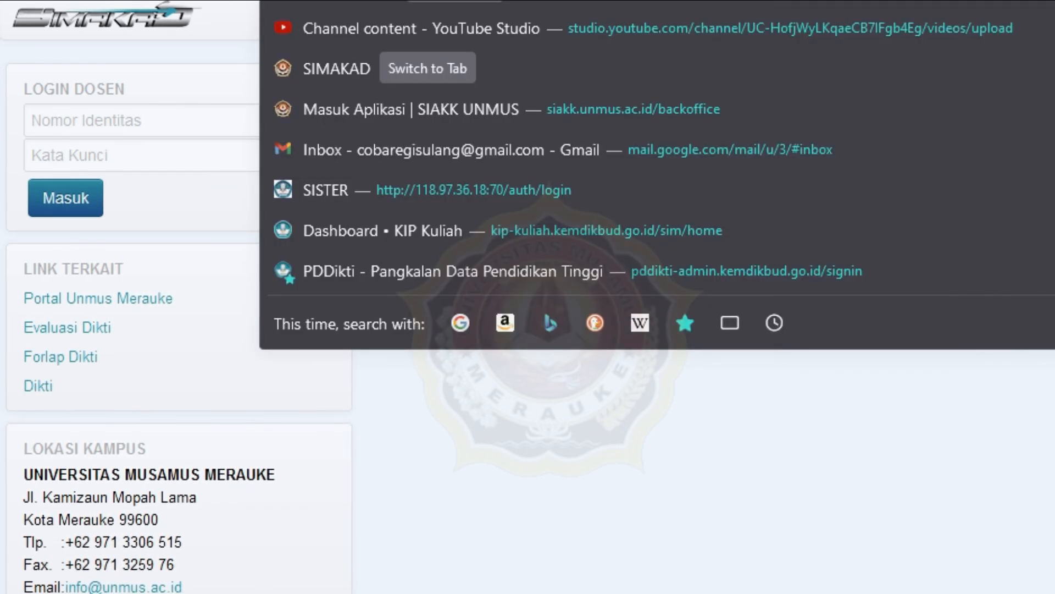
{"action": "key", "text": "Escape"}
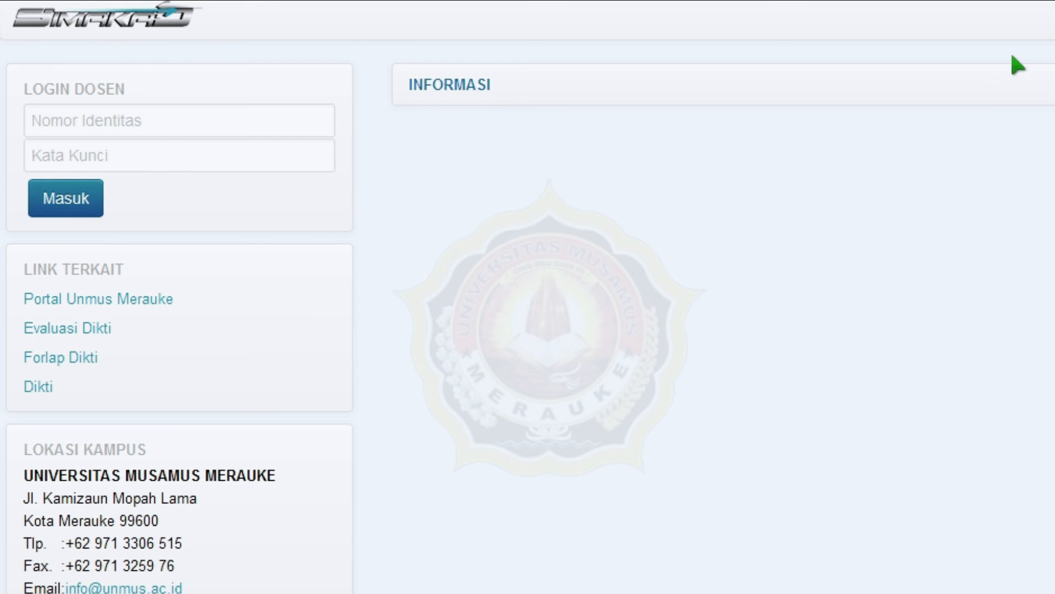